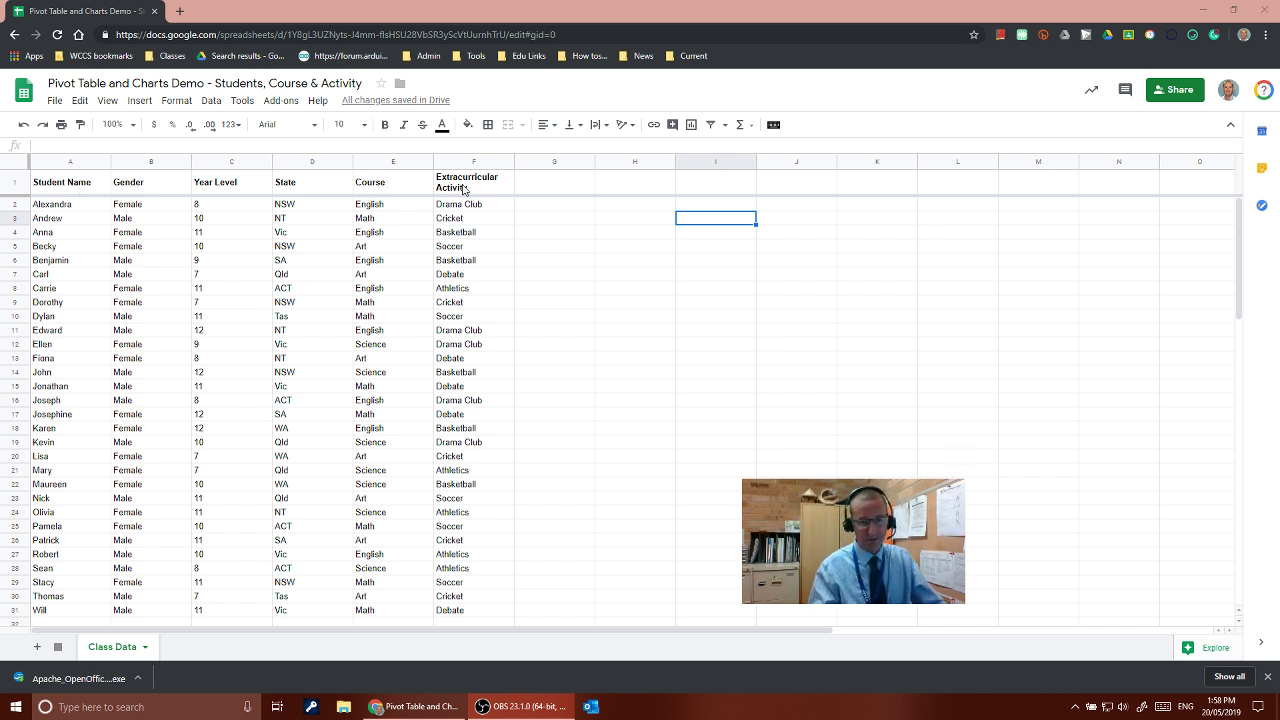
Examine the column headings in row 1 and the first student's record in row 2 of the class data.
{"action": "left_click", "coordinate": [10, 204]}
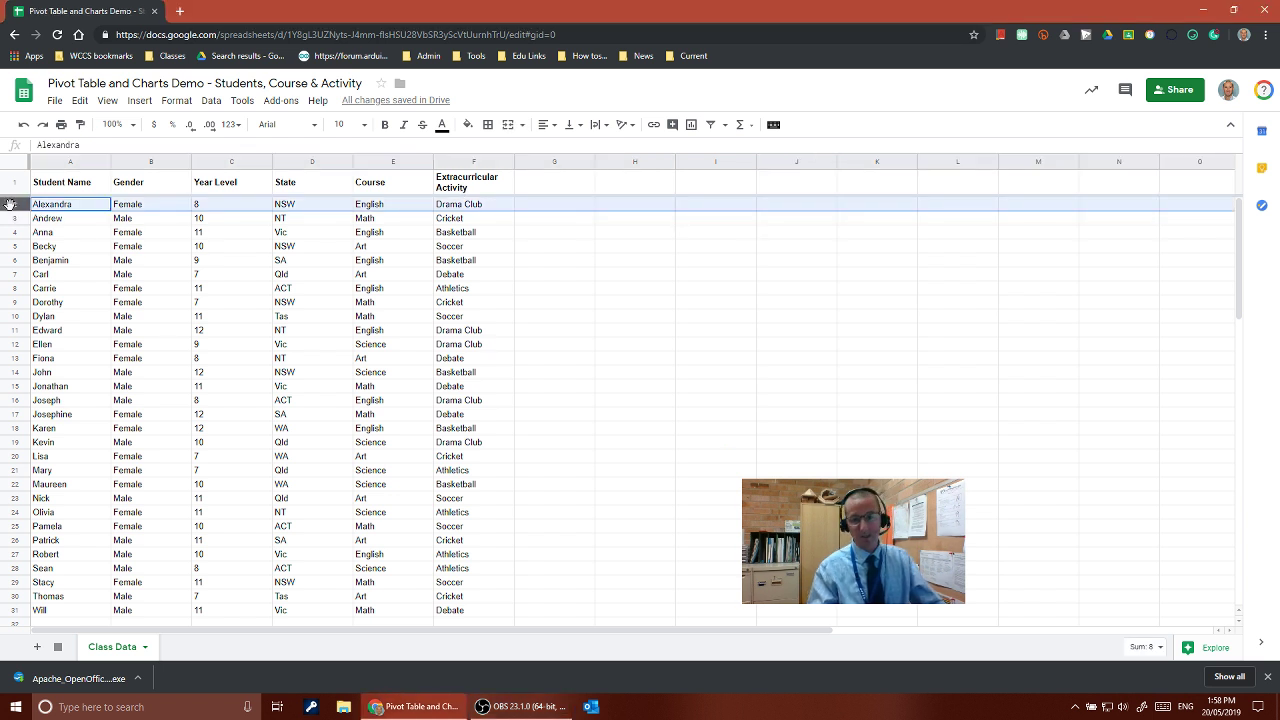
{"action": "left_click", "coordinate": [57, 183]}
{"action": "left_click", "coordinate": [128, 184]}
{"action": "left_click", "coordinate": [218, 192]}
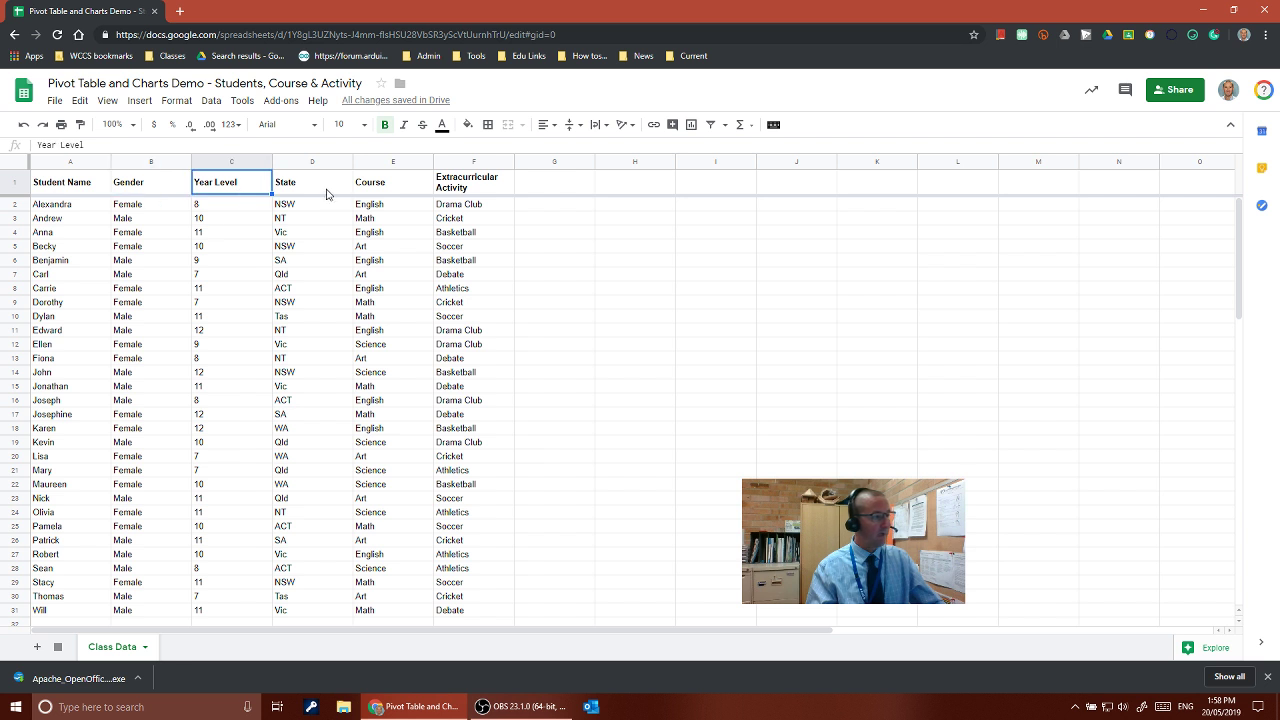
{"action": "left_click", "coordinate": [332, 194]}
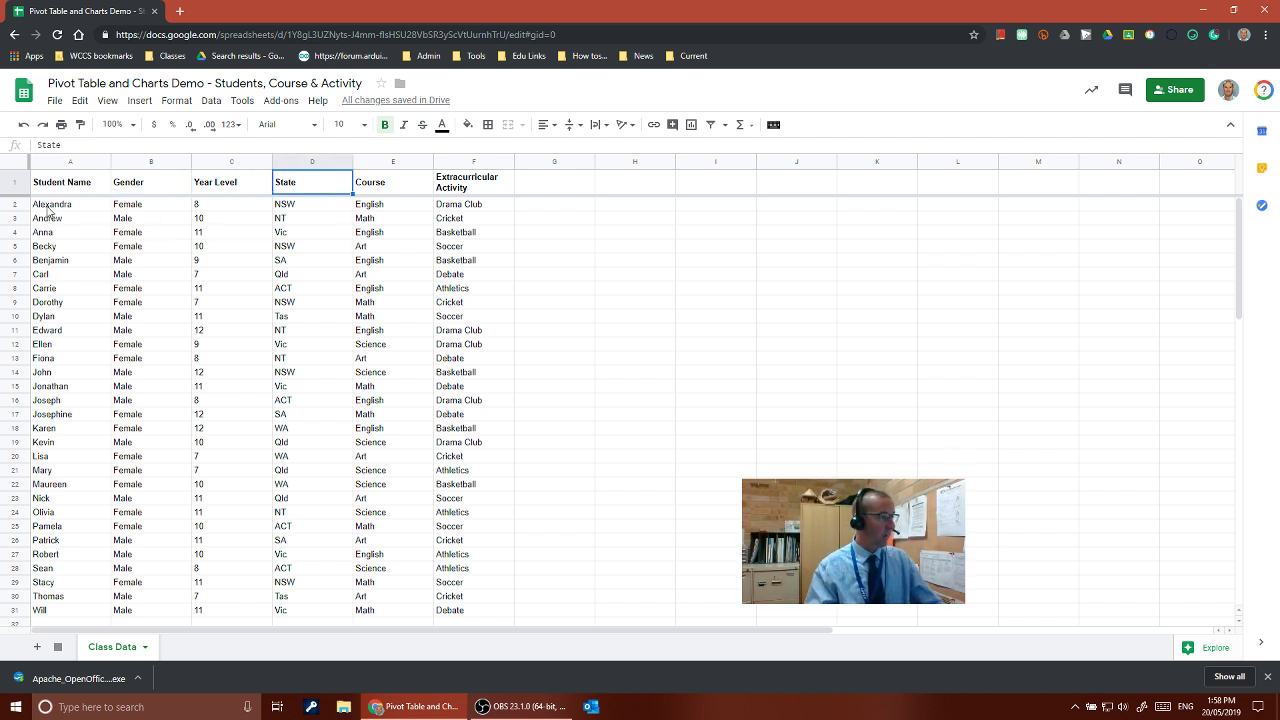
{"action": "left_click", "coordinate": [121, 210]}
{"action": "left_click", "coordinate": [250, 210]}
{"action": "left_click", "coordinate": [299, 210]}
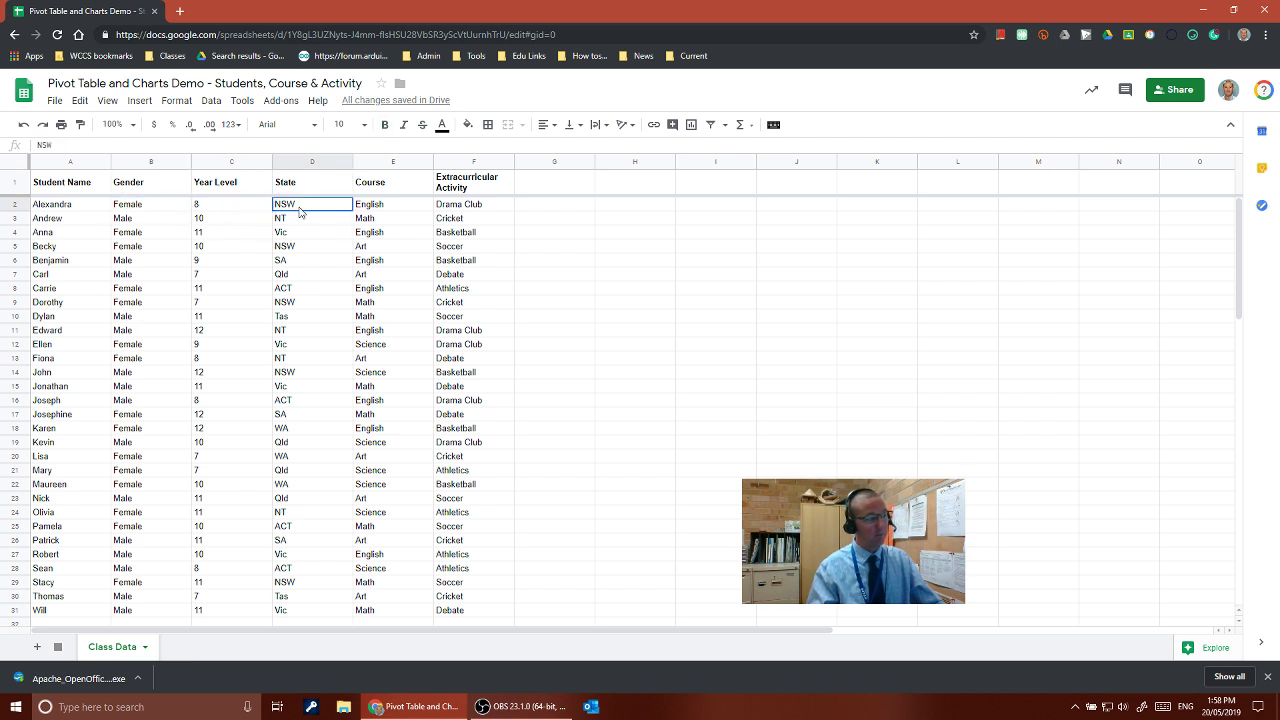
{"action": "left_click", "coordinate": [368, 209]}
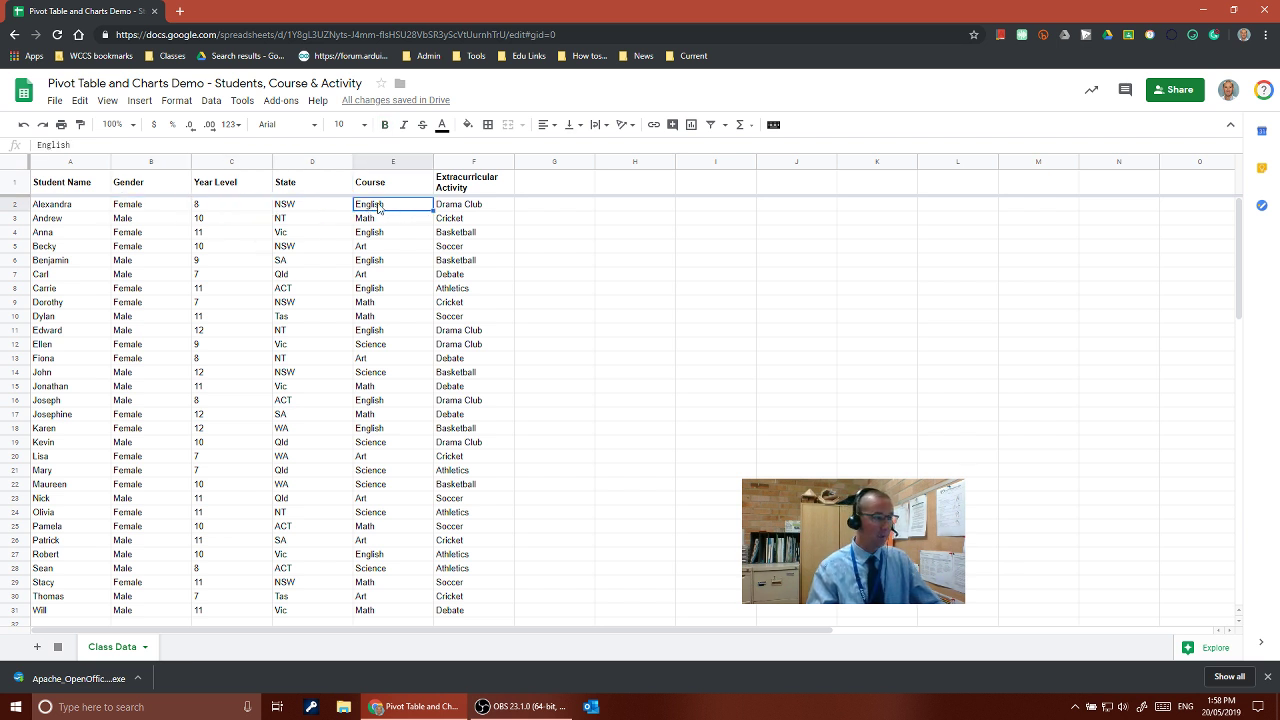
{"action": "left_click", "coordinate": [453, 208]}
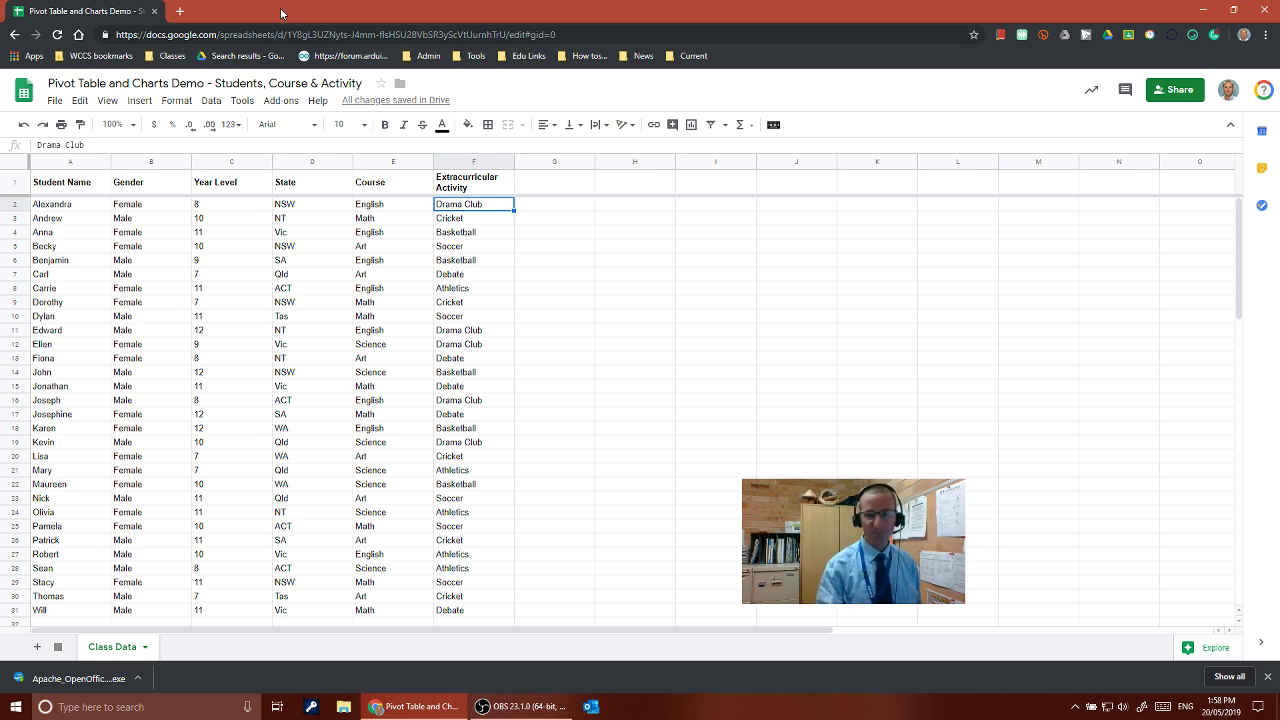
Create a pivot table on a new sheet from the range 'Class Data'!A1:F31.
{"action": "left_click", "coordinate": [211, 103]}
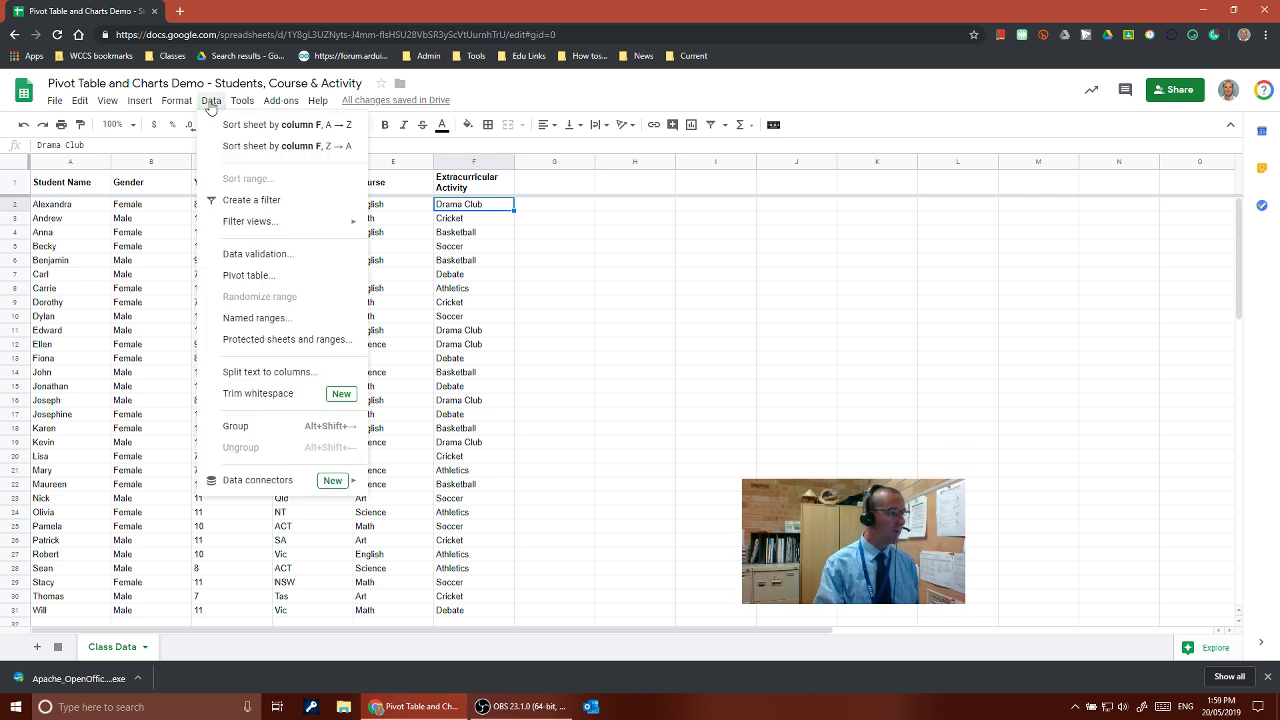
{"action": "left_click", "coordinate": [258, 277]}
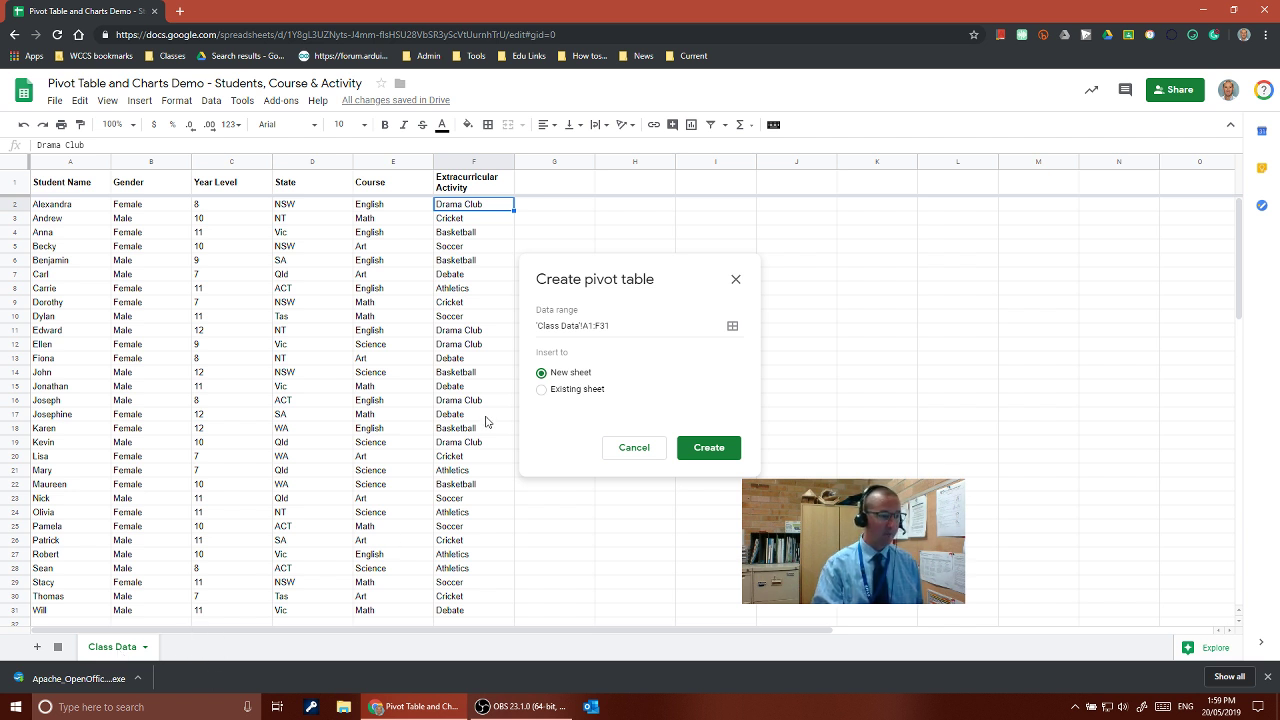
{"action": "left_click", "coordinate": [726, 453]}
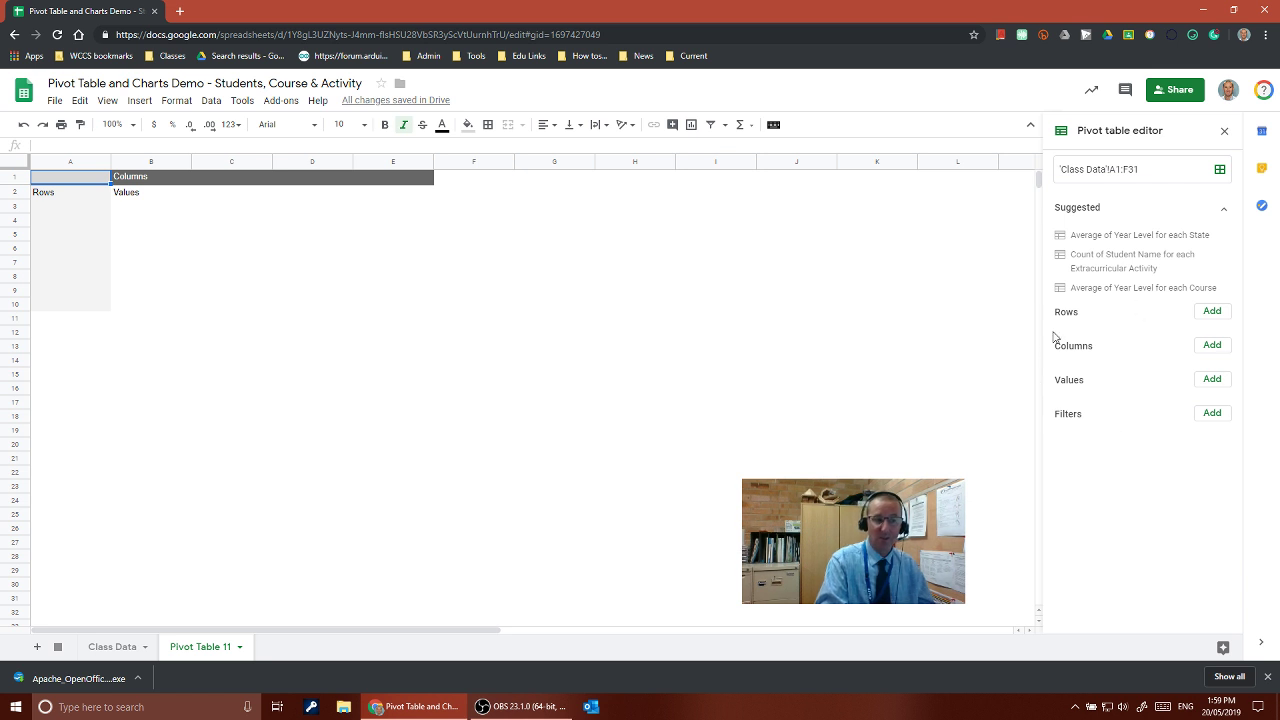
Lay out the pivot table with Gender as rows, Course as columns and Course as the COUNTA value.
{"action": "left_click", "coordinate": [1214, 314]}
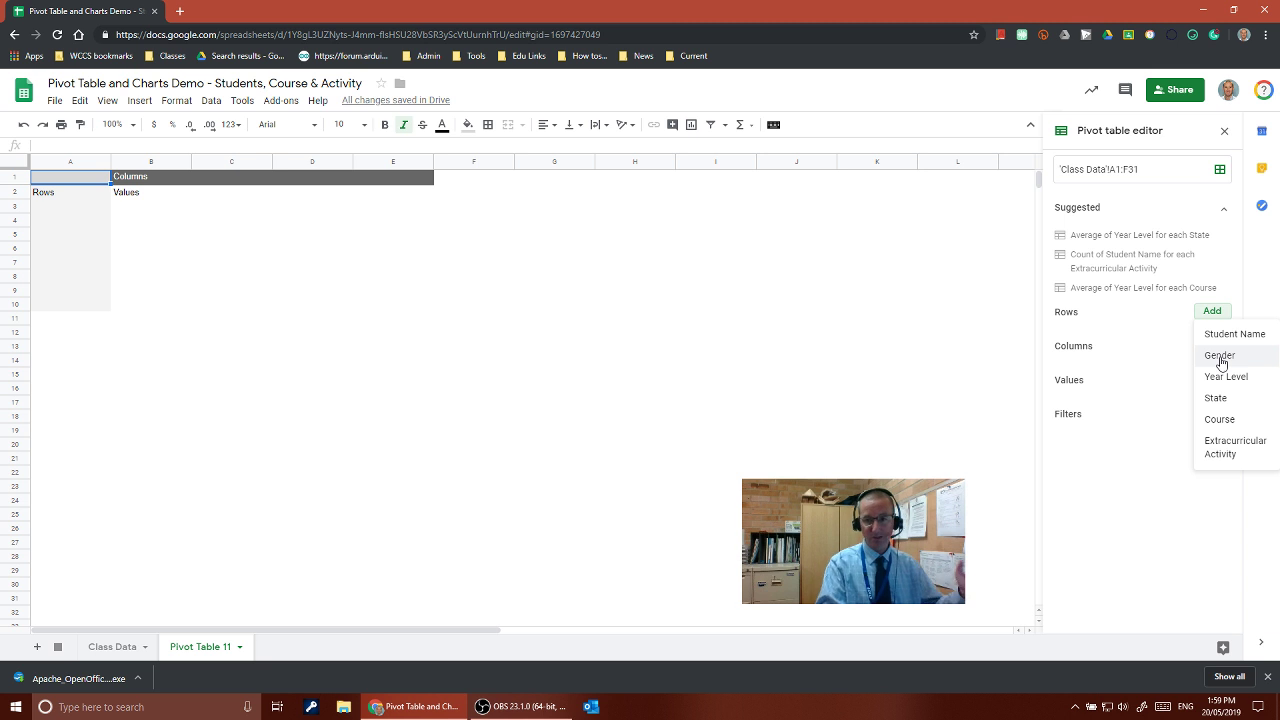
{"action": "left_click", "coordinate": [1220, 357]}
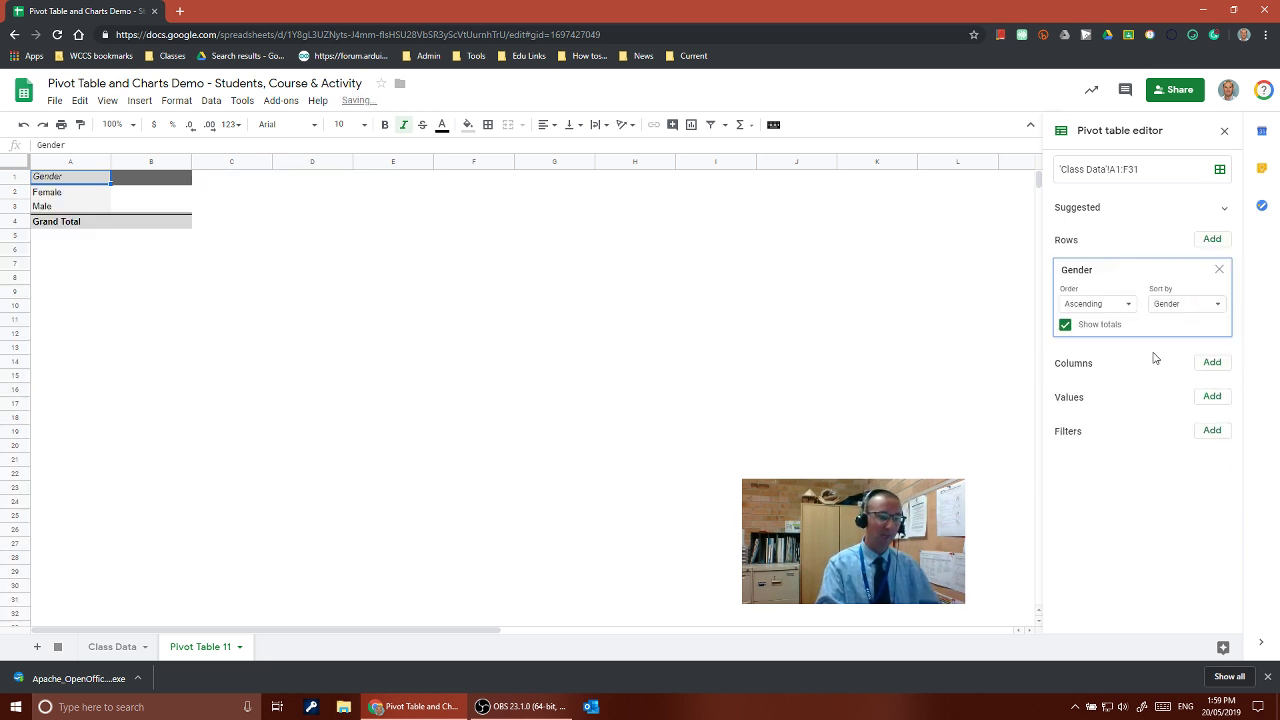
{"action": "left_click", "coordinate": [1212, 362]}
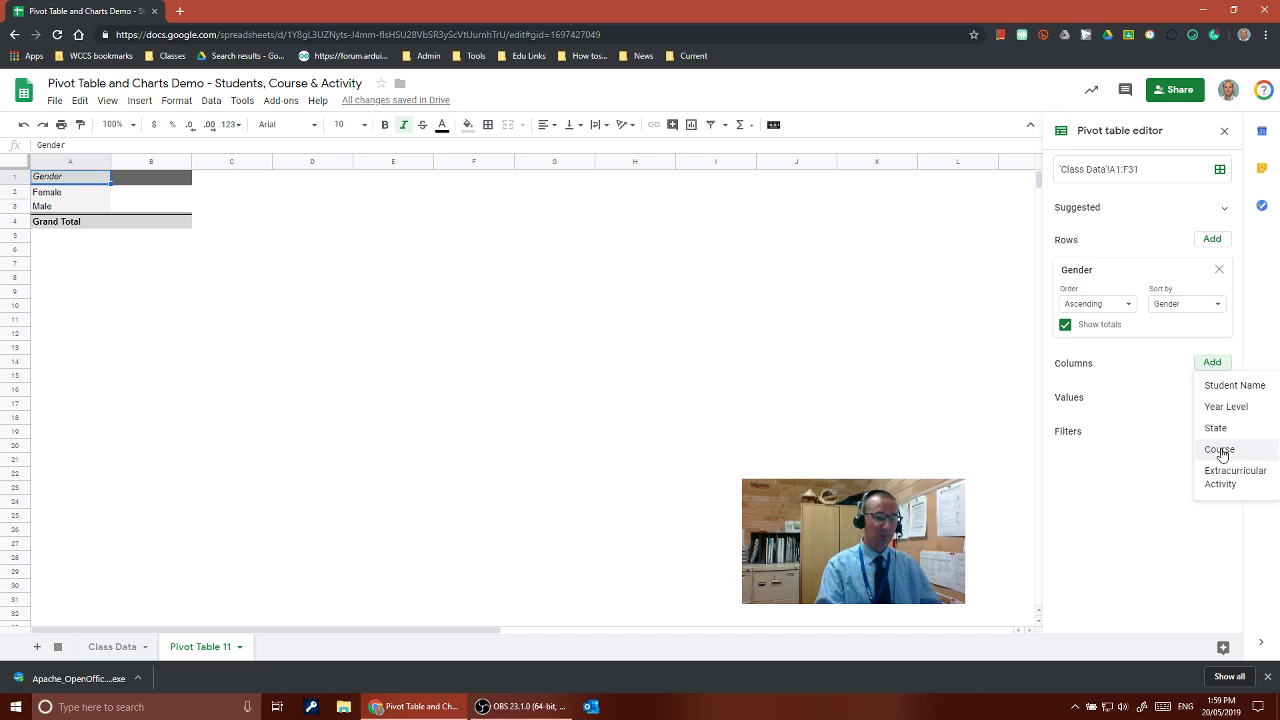
{"action": "left_click", "coordinate": [1220, 450]}
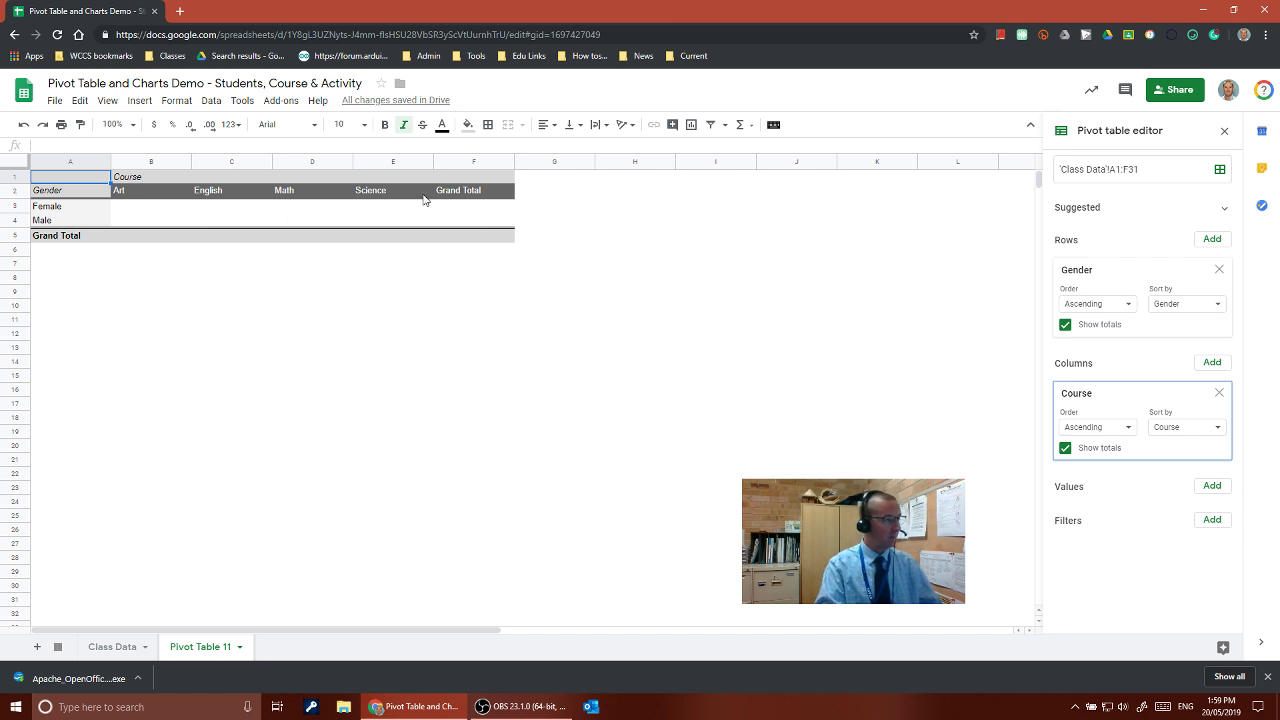
{"action": "left_click", "coordinate": [1211, 488]}
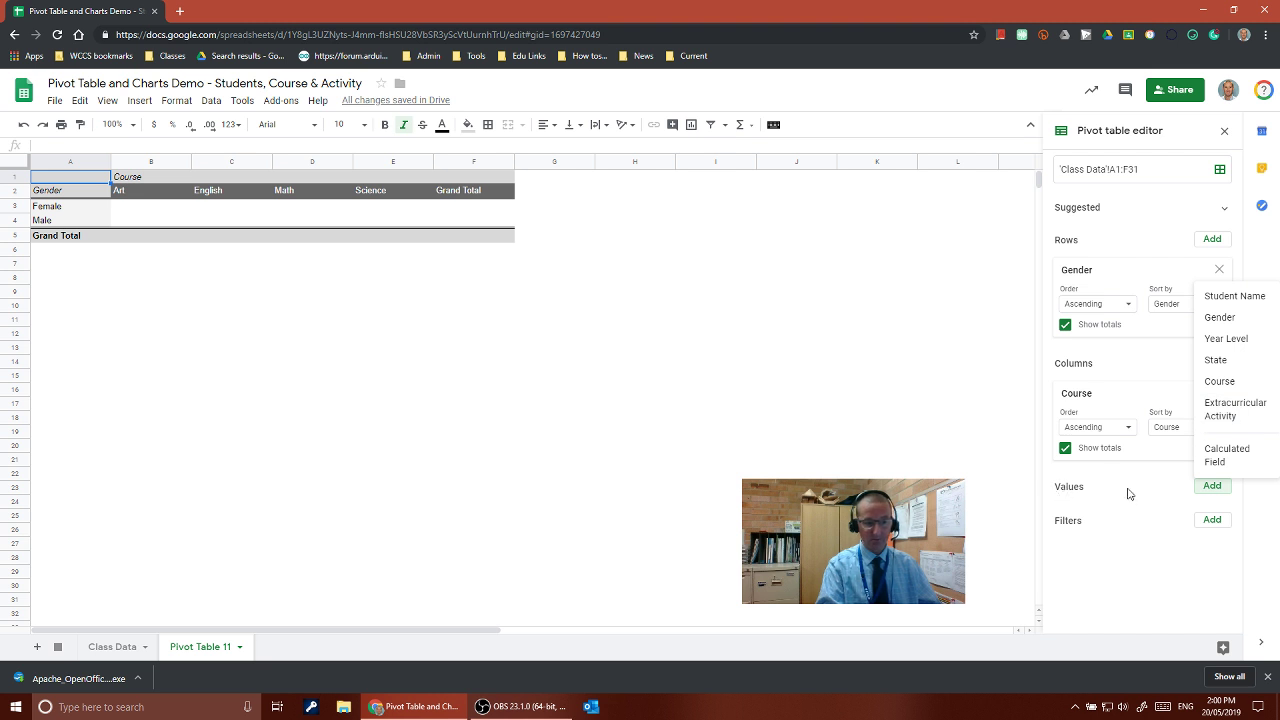
{"action": "left_click", "coordinate": [1220, 384]}
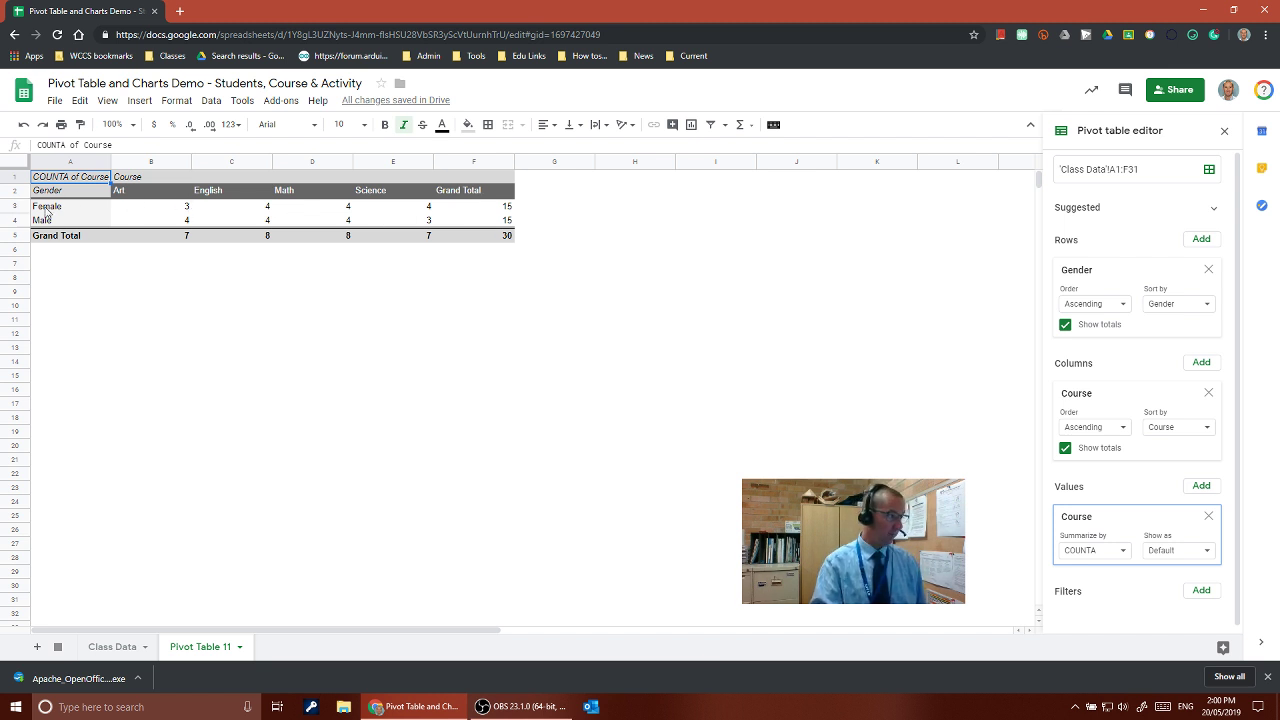
Examine the course counts and grand totals for the Female and Male rows of the pivot table.
{"action": "left_click", "coordinate": [510, 208]}
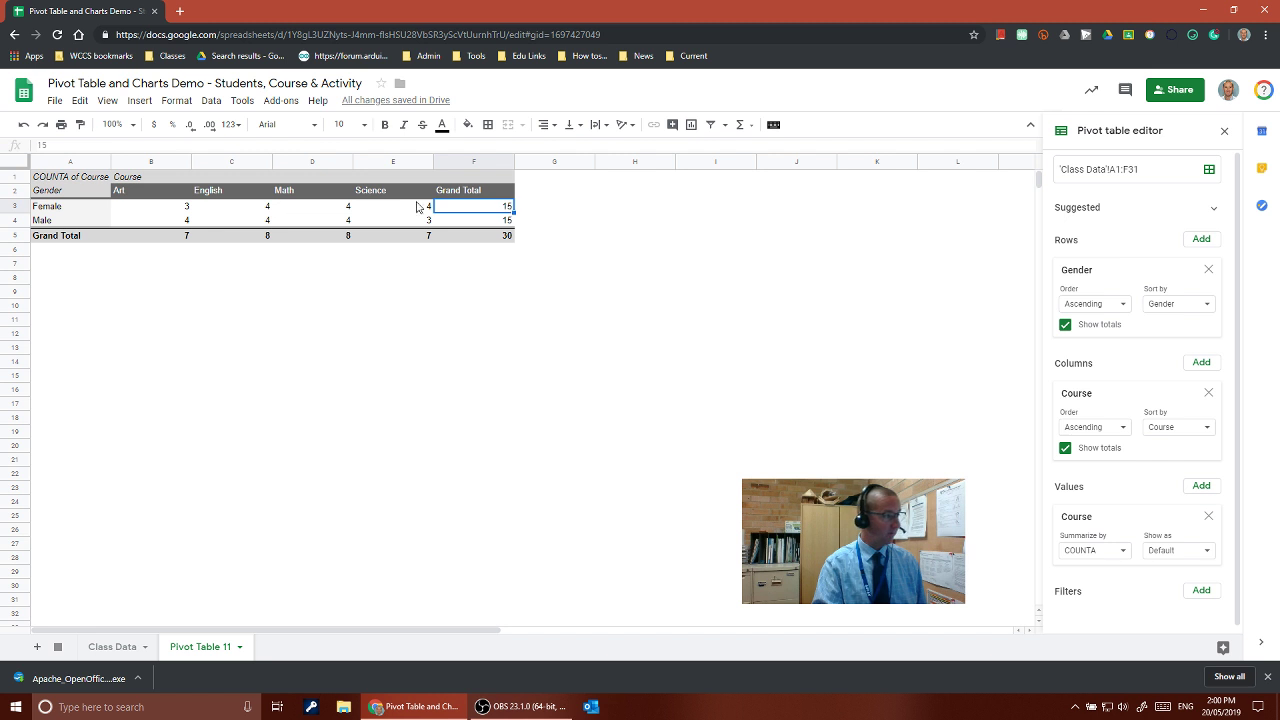
{"action": "left_click", "coordinate": [182, 208]}
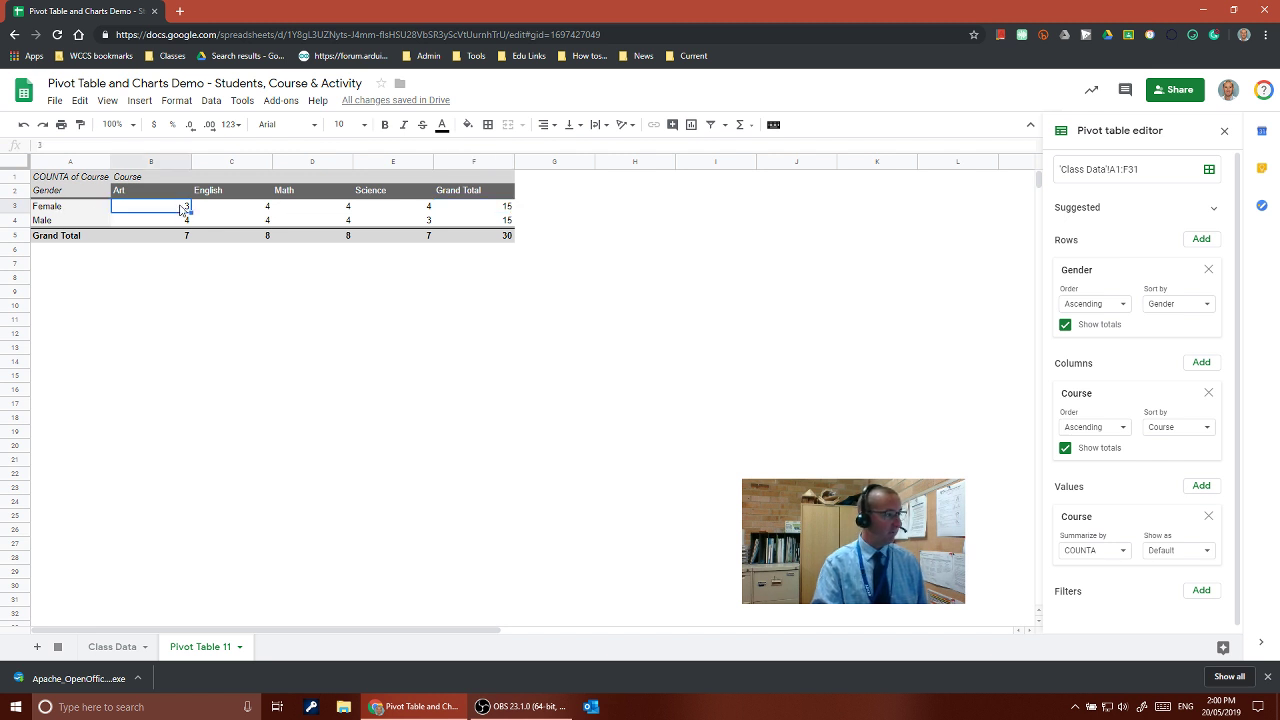
{"action": "left_click", "coordinate": [244, 210]}
{"action": "left_click", "coordinate": [328, 212]}
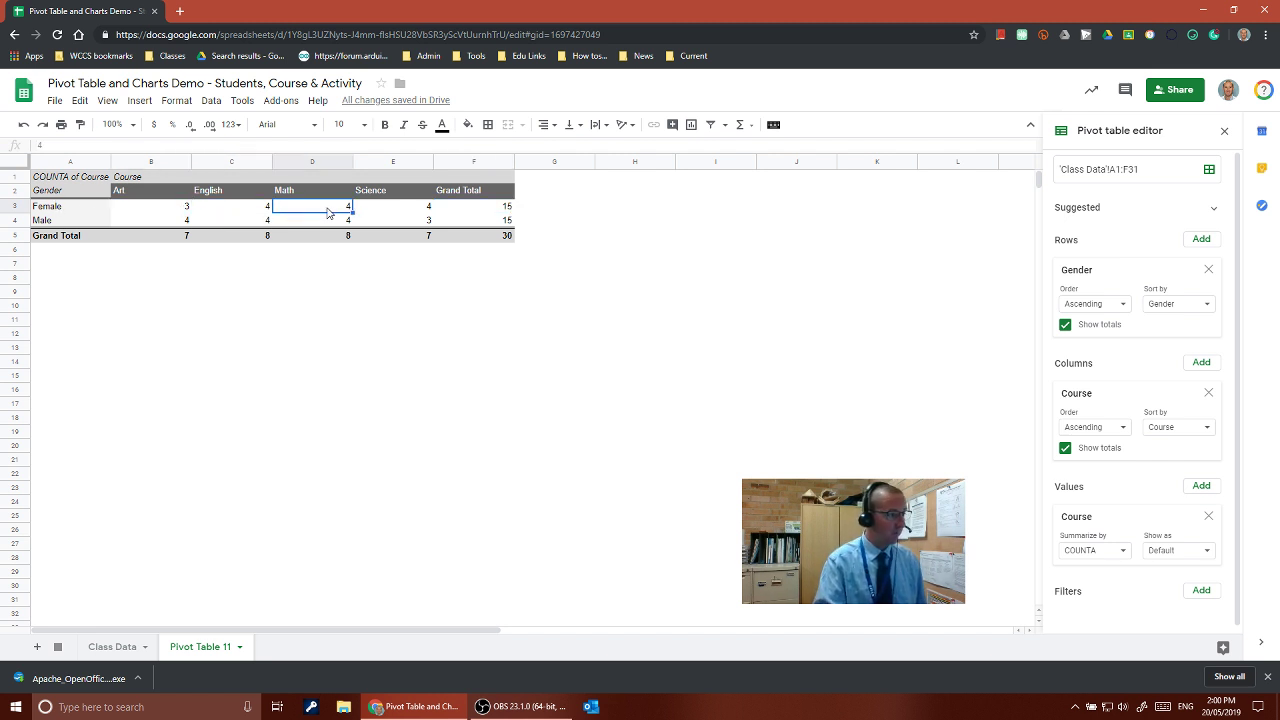
{"action": "left_click", "coordinate": [418, 210]}
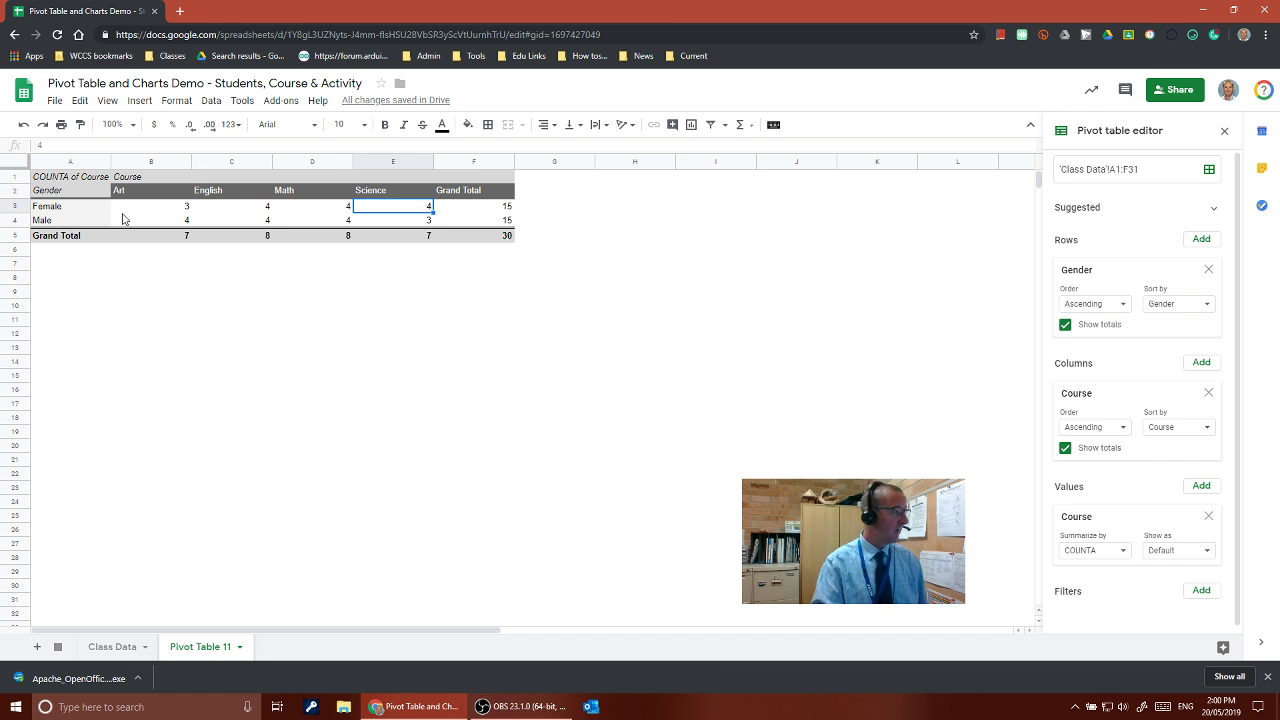
{"action": "left_click", "coordinate": [506, 222]}
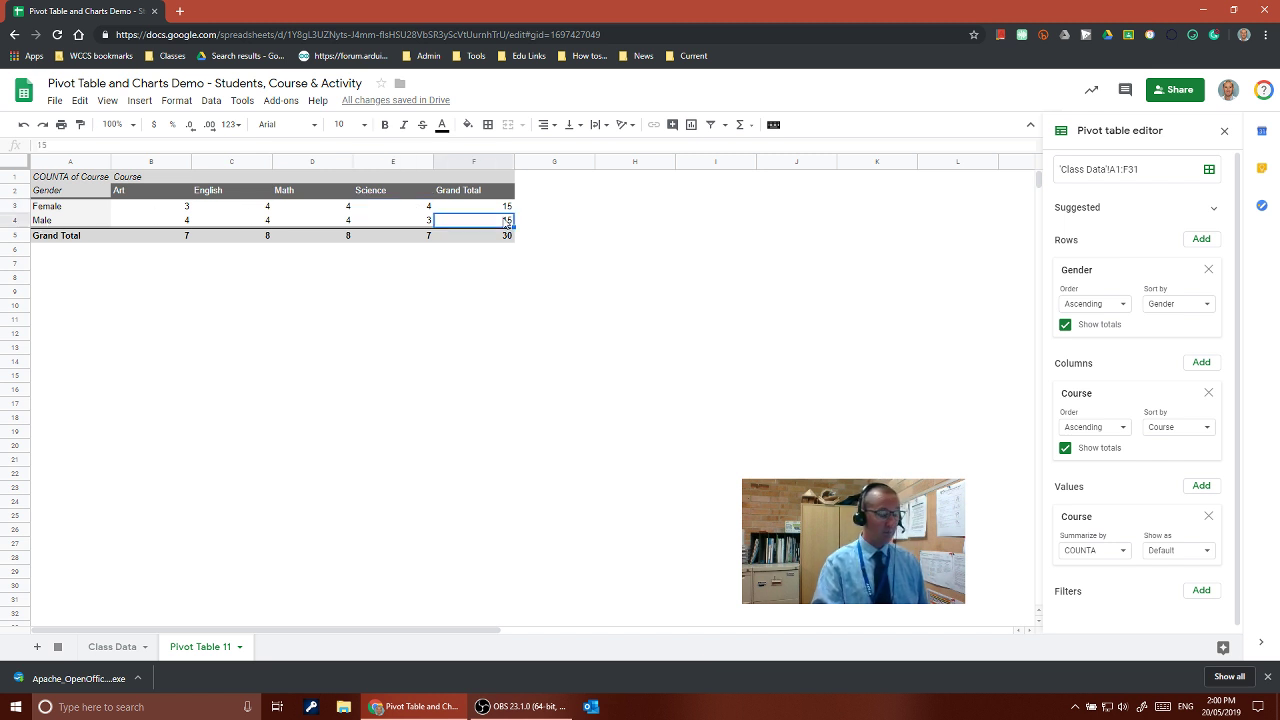
{"action": "left_click", "coordinate": [174, 226]}
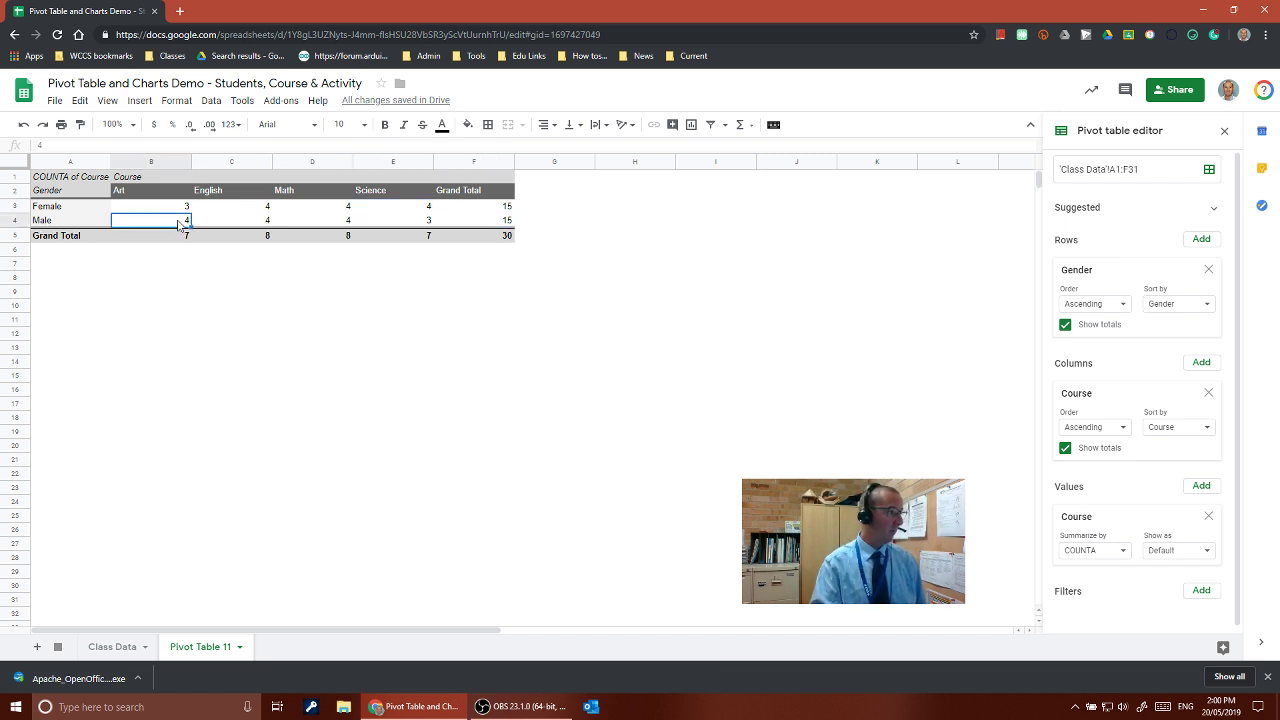
{"action": "left_click", "coordinate": [268, 224]}
{"action": "left_click", "coordinate": [318, 224]}
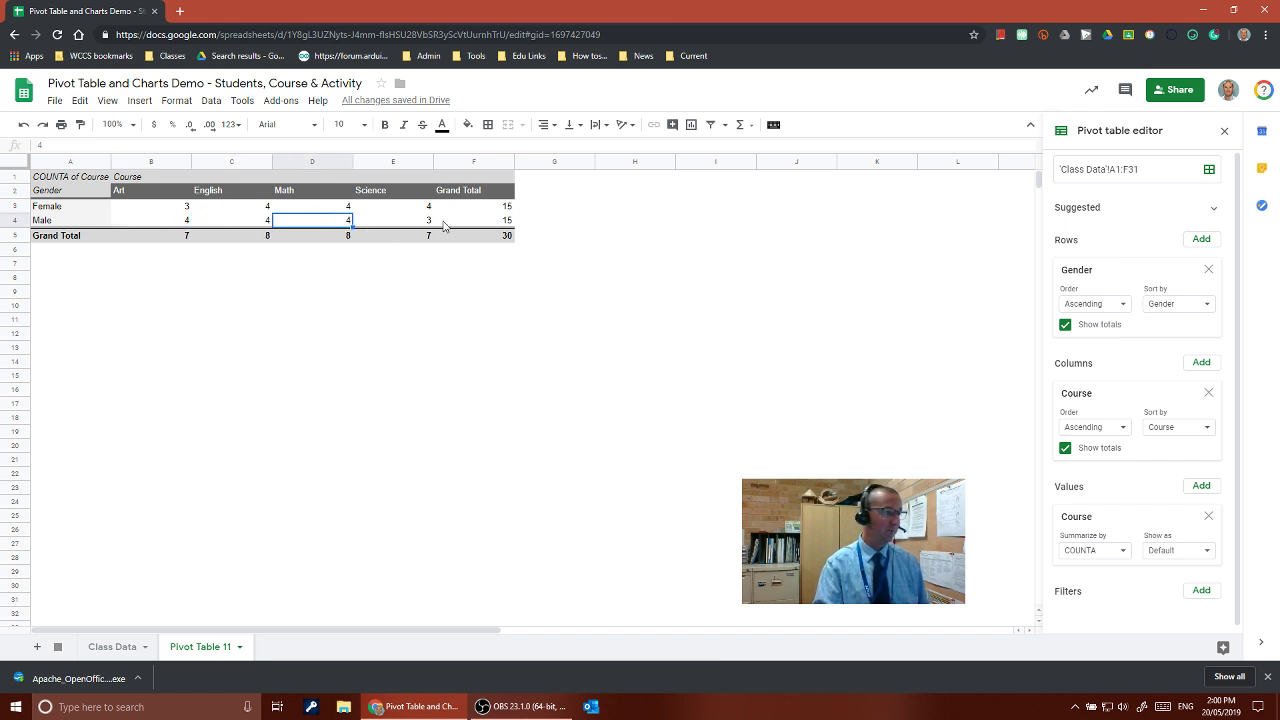
{"action": "left_click", "coordinate": [430, 224]}
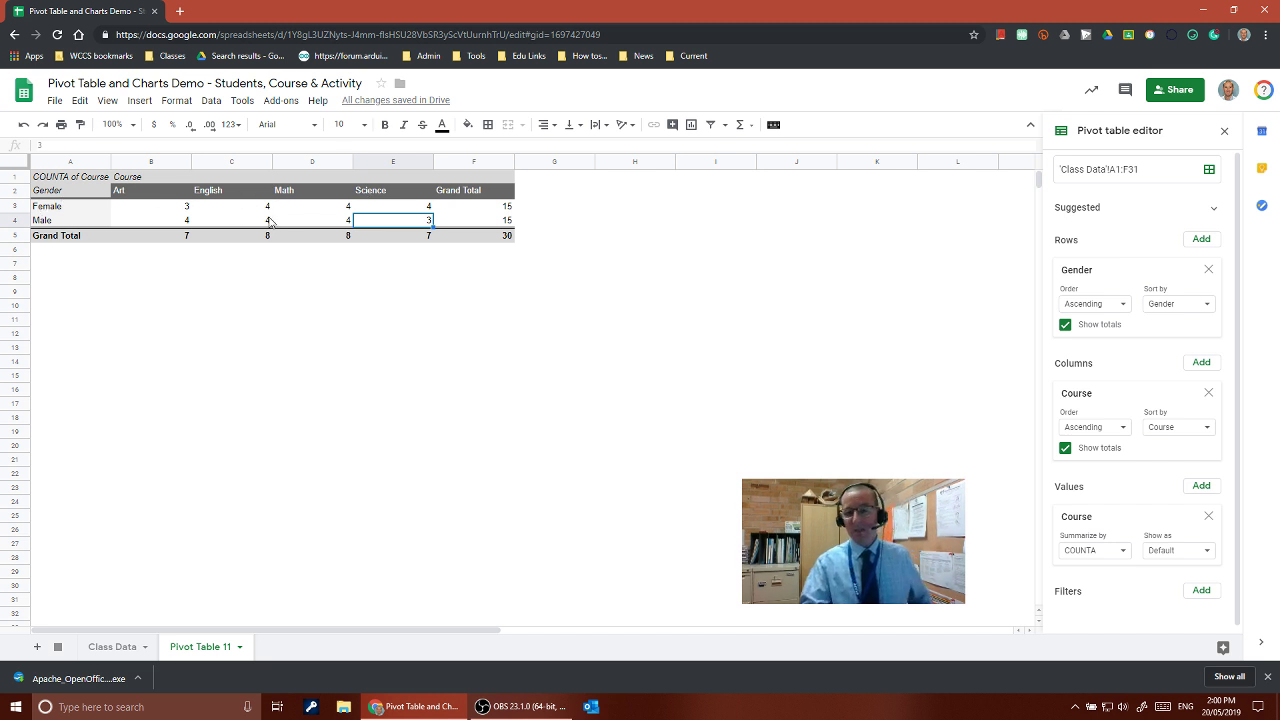
Return to the Class Data sheet and create a second pivot table on a new sheet from range A1:F31.
{"action": "left_click", "coordinate": [132, 648]}
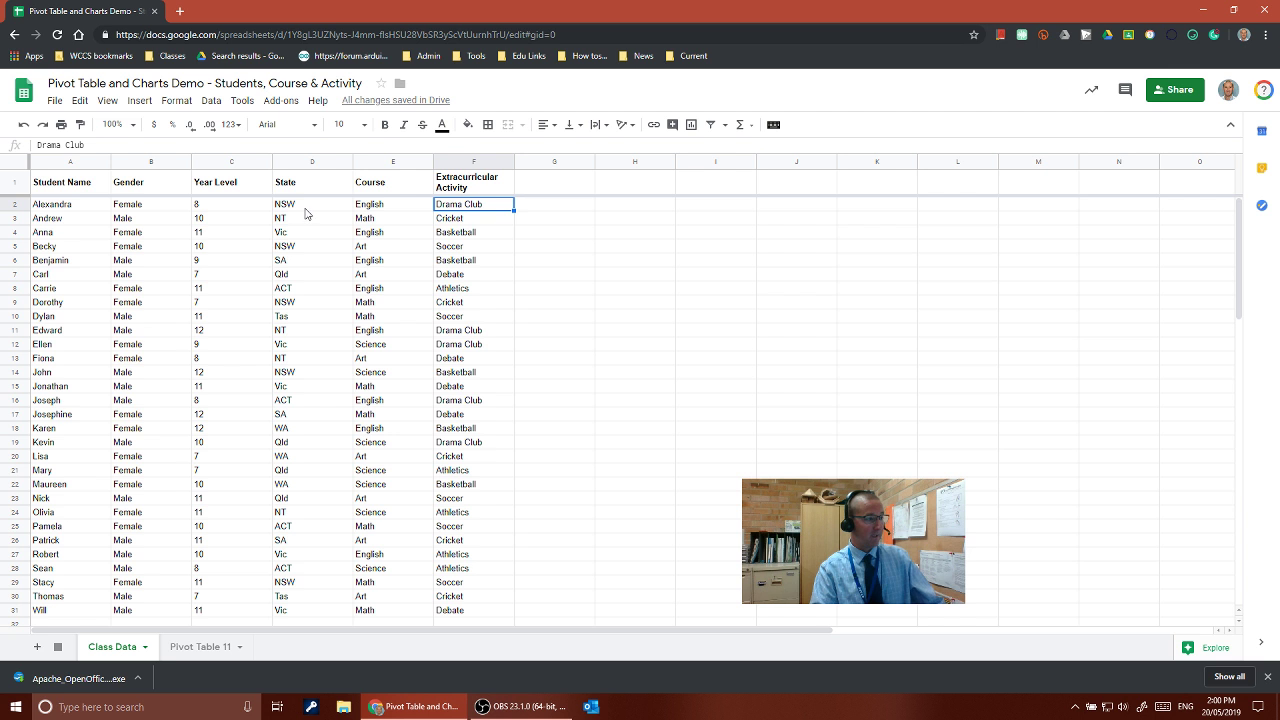
{"action": "left_click", "coordinate": [367, 209]}
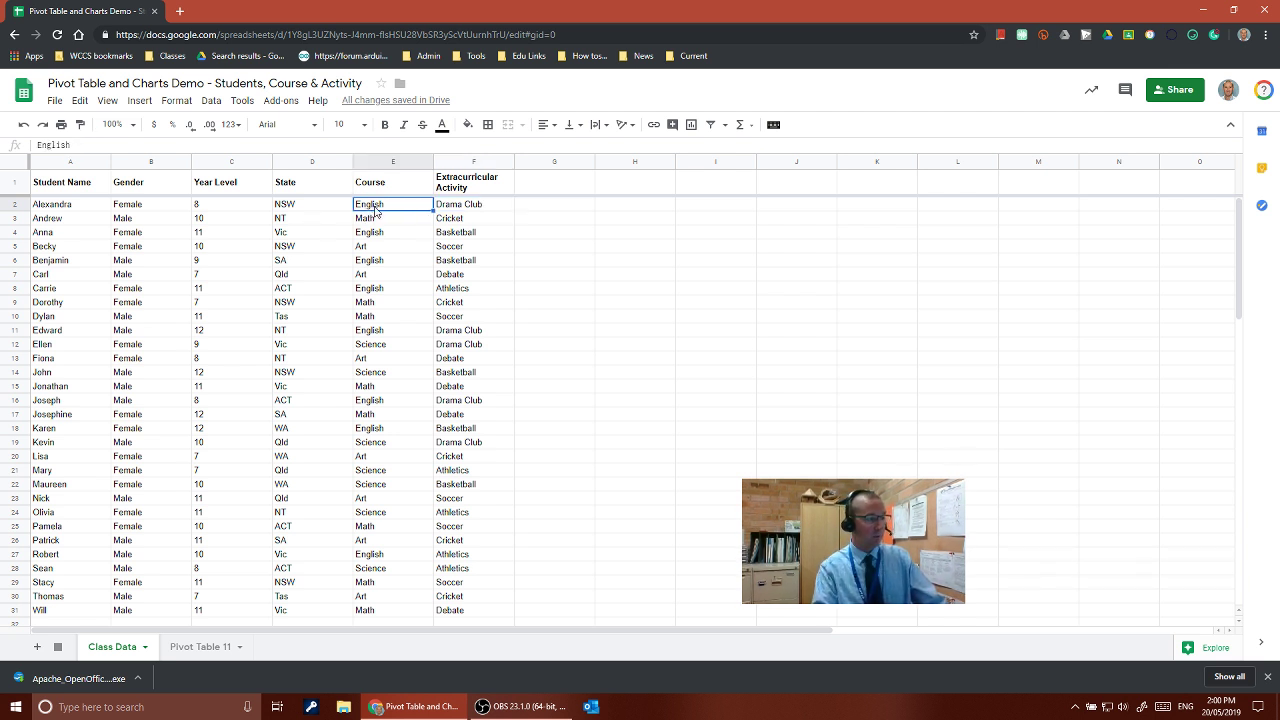
{"action": "left_click", "coordinate": [453, 208]}
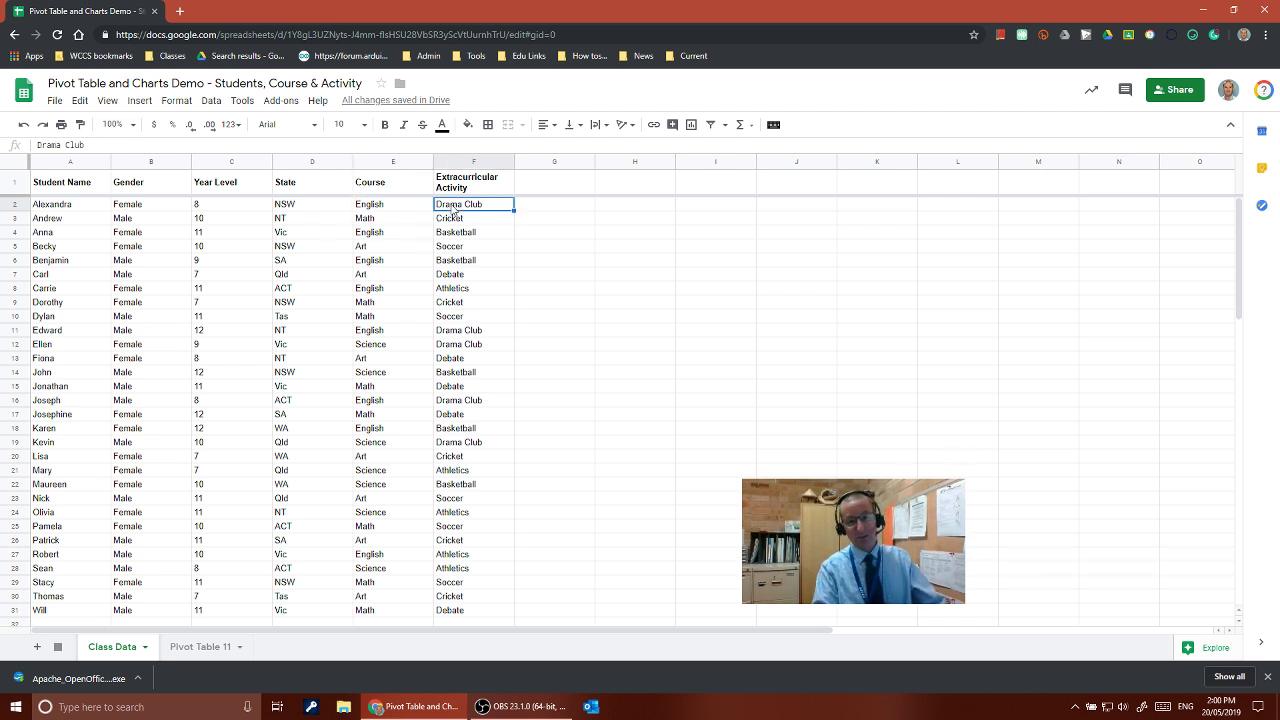
{"action": "left_click", "coordinate": [384, 210]}
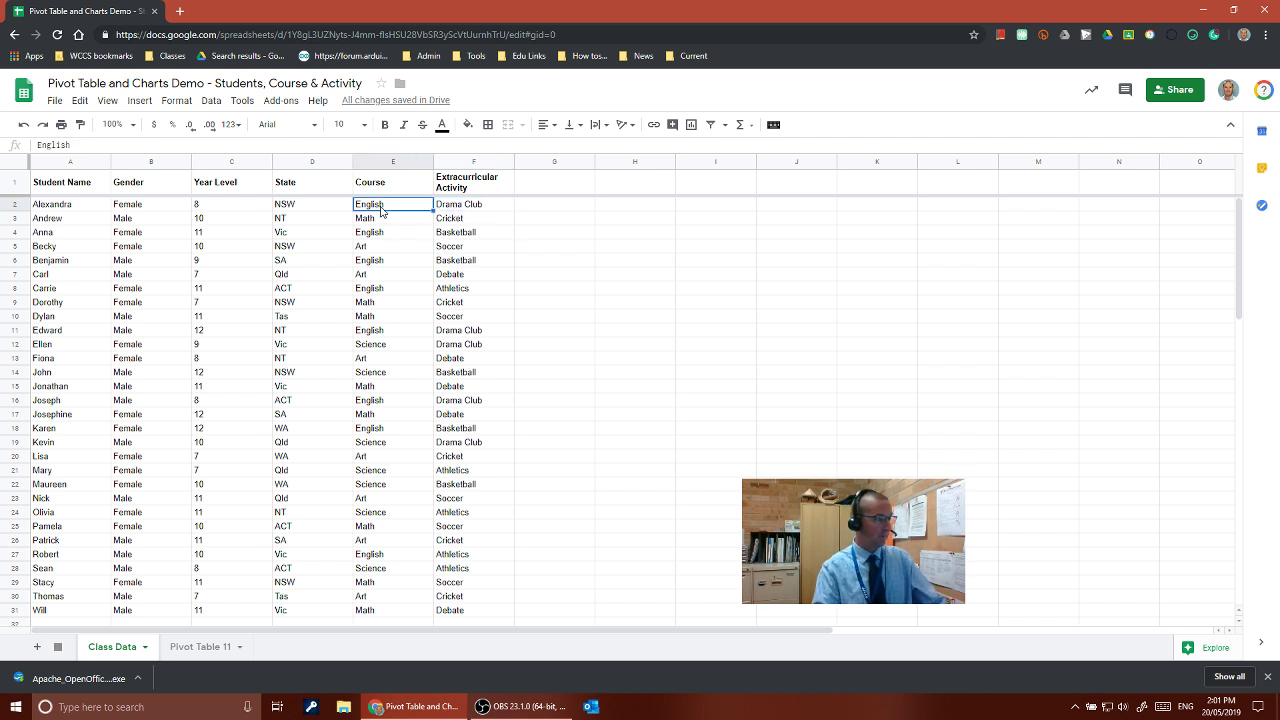
{"action": "left_click", "coordinate": [210, 100]}
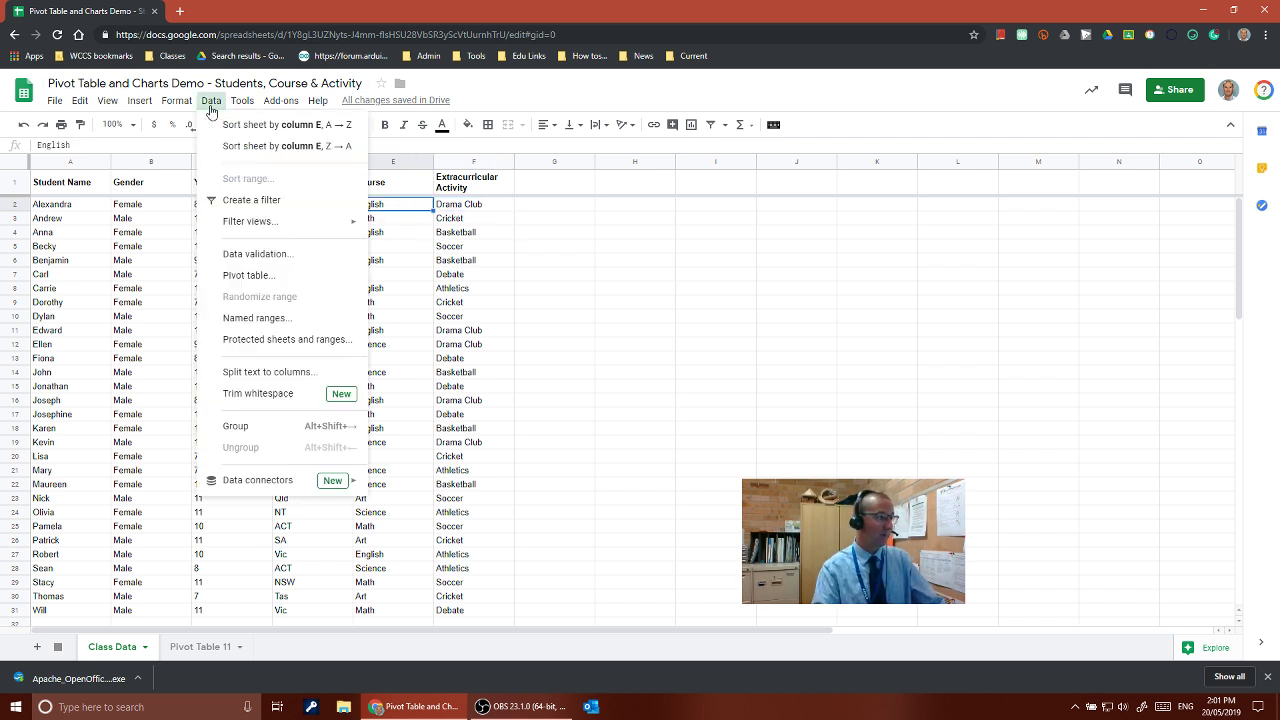
{"action": "left_click", "coordinate": [228, 280]}
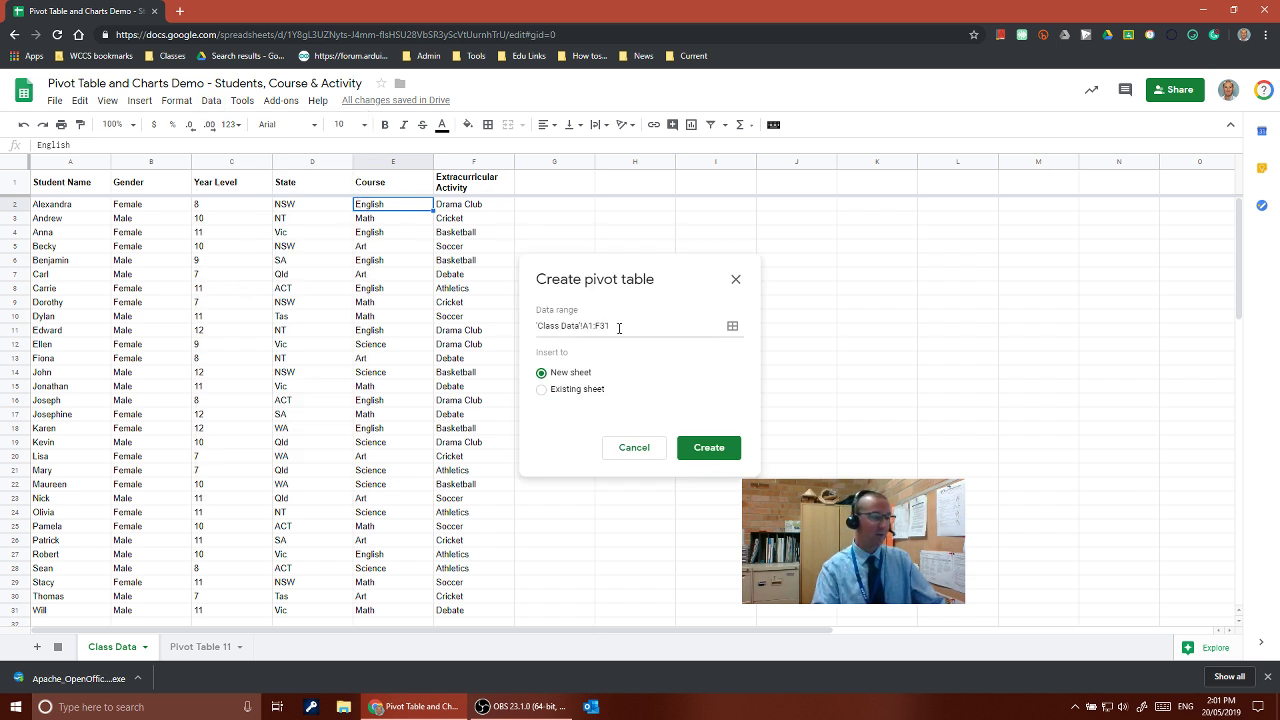
{"action": "left_click", "coordinate": [707, 451]}
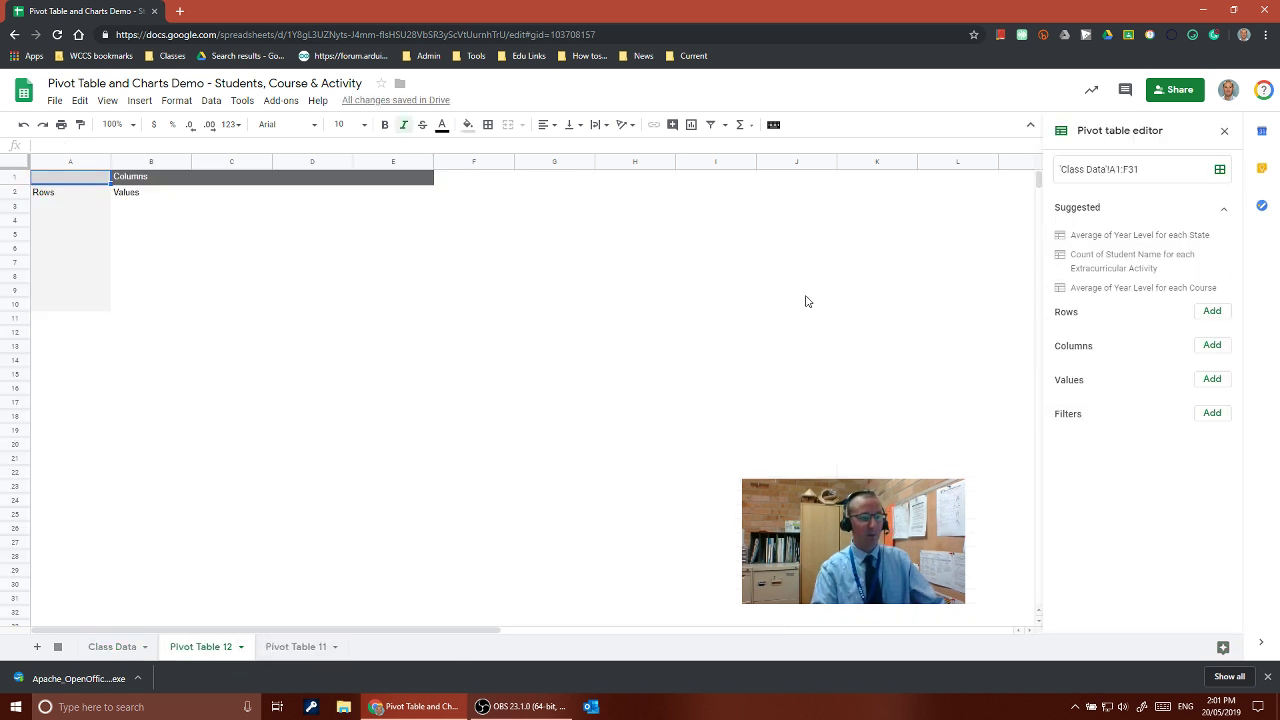
Lay out the second pivot table with Course as rows, Extracurricular Activity as columns and Extracurricular Activity as the COUNTA value.
{"action": "left_click", "coordinate": [1207, 311]}
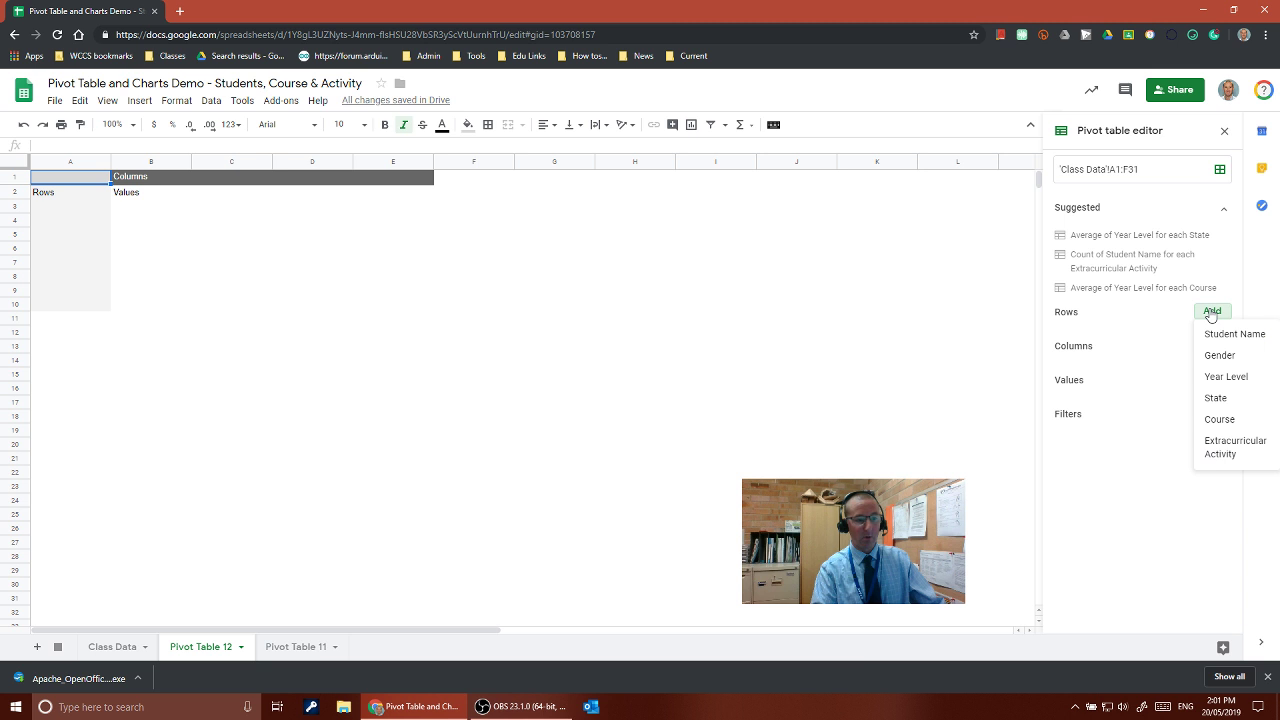
{"action": "left_click", "coordinate": [1229, 420]}
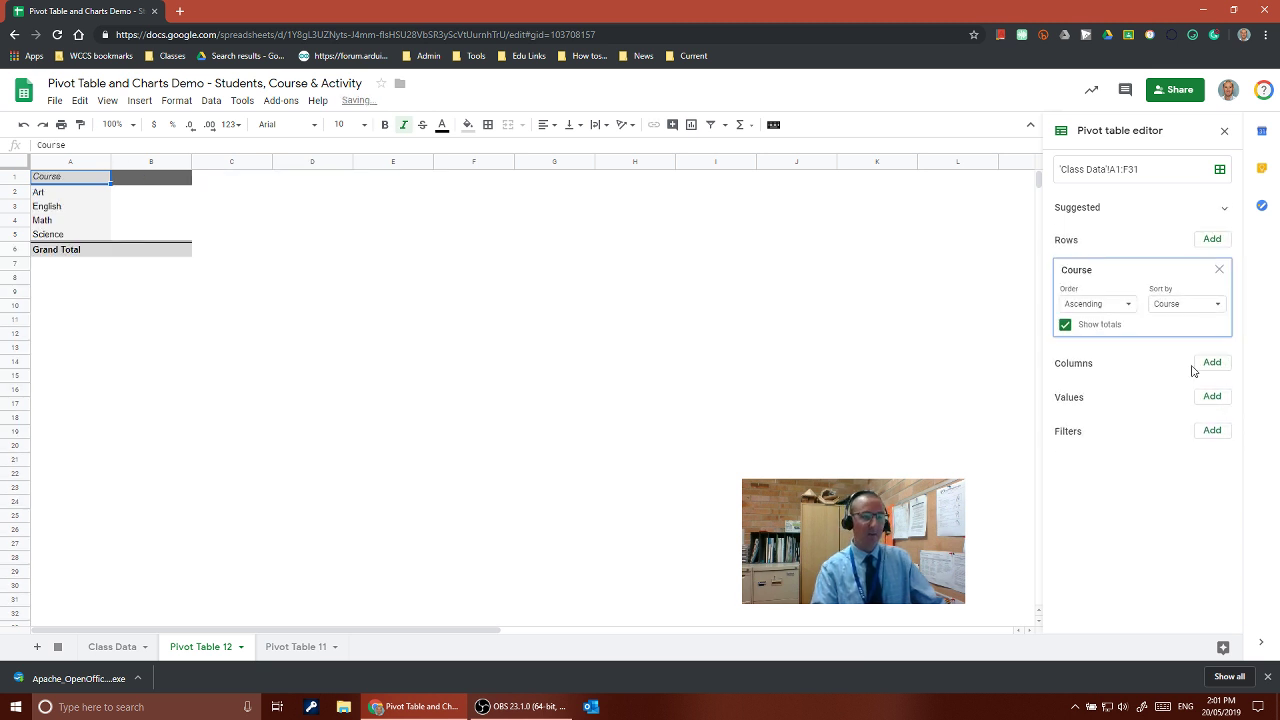
{"action": "left_click", "coordinate": [1200, 366]}
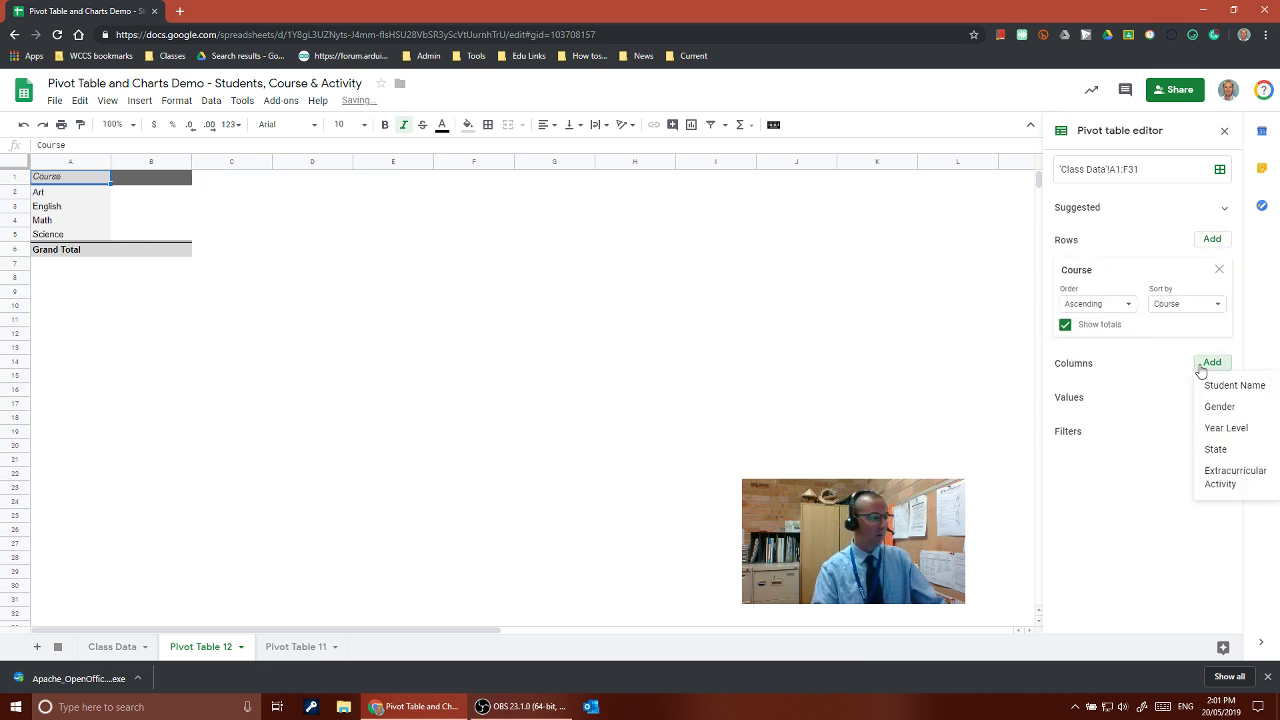
{"action": "left_click", "coordinate": [1232, 479]}
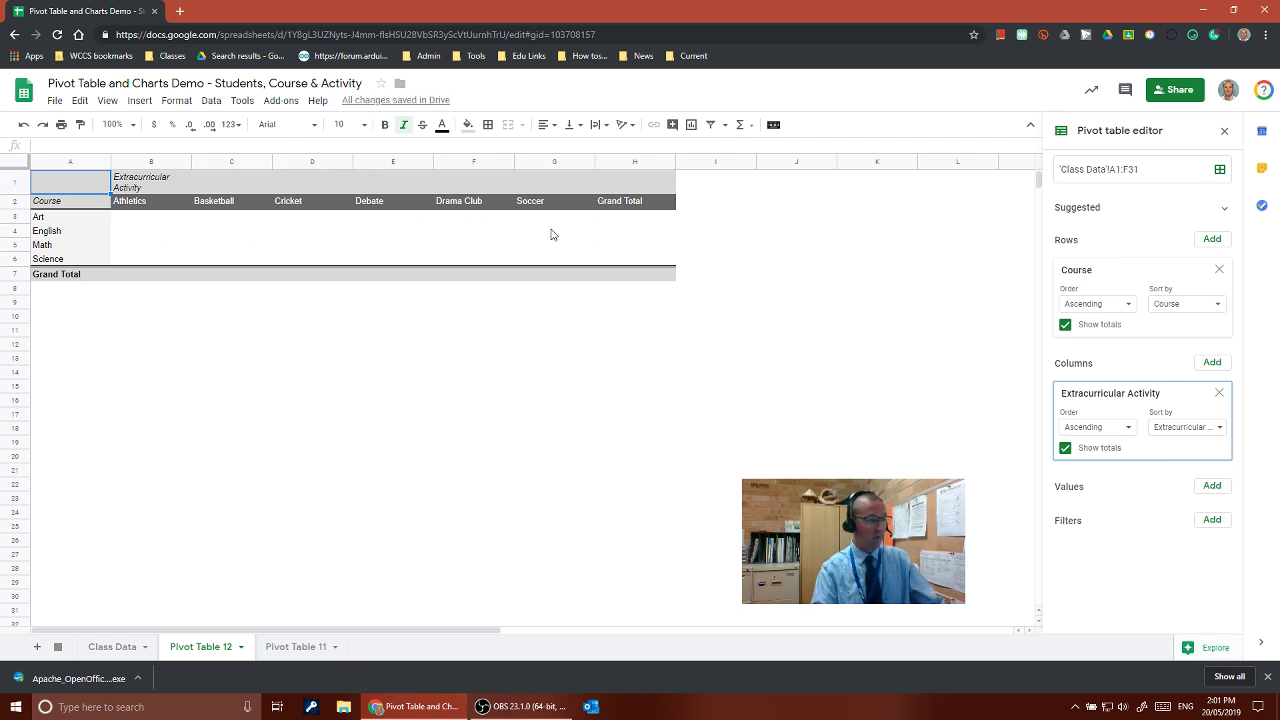
{"action": "left_click", "coordinate": [1213, 486]}
{"action": "left_click", "coordinate": [1232, 414]}
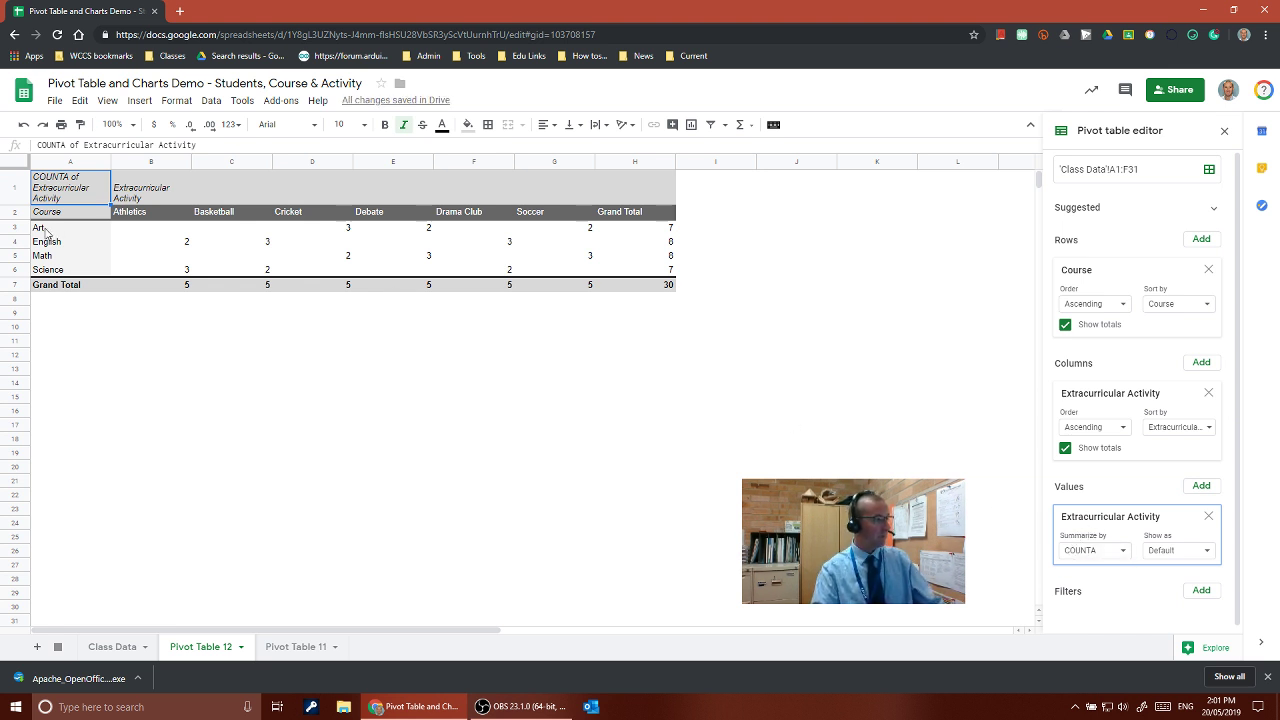
Examine the Art row's counts for each extracurricular activity and its grand total in the pivot table.
{"action": "left_click", "coordinate": [356, 234]}
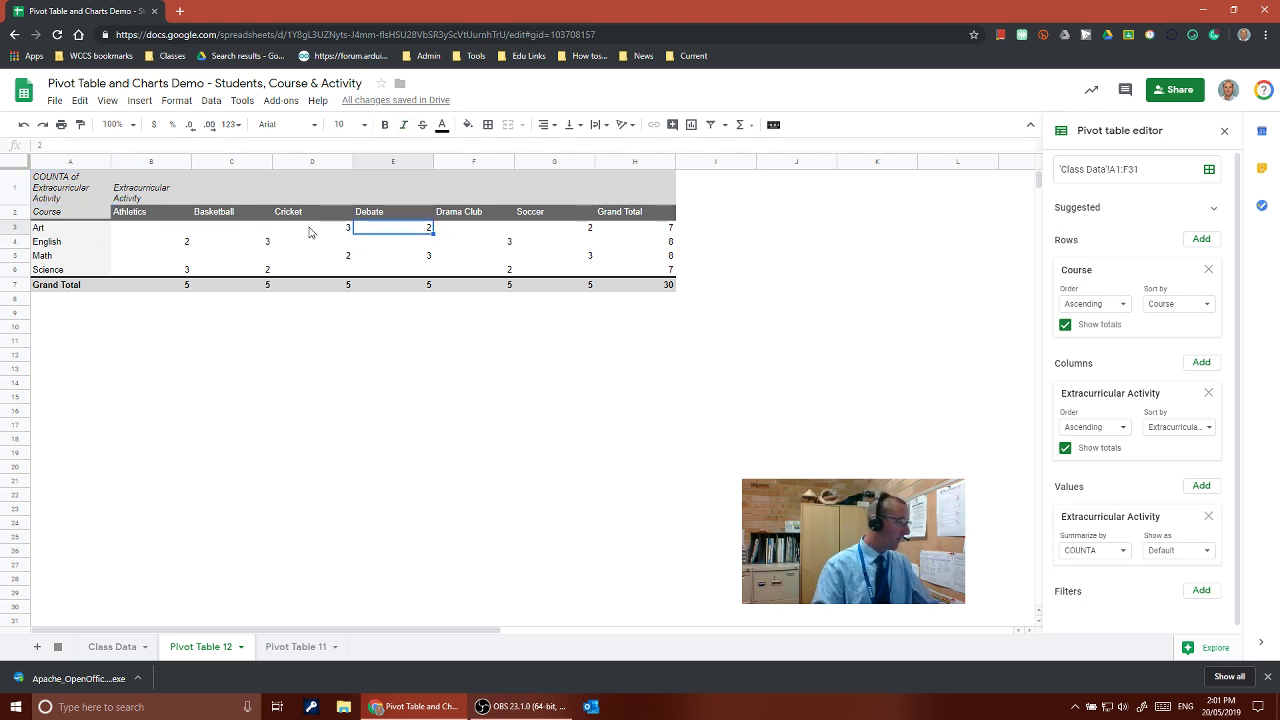
{"action": "left_click", "coordinate": [311, 231]}
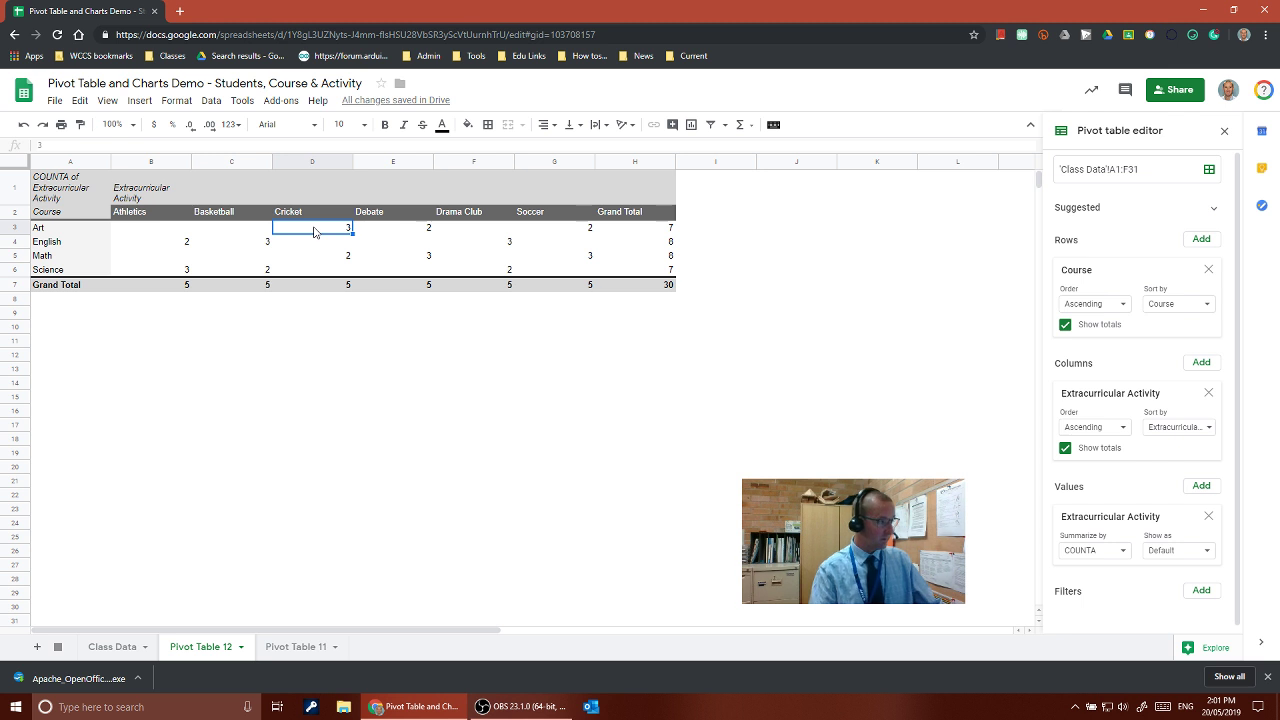
{"action": "left_click", "coordinate": [428, 233]}
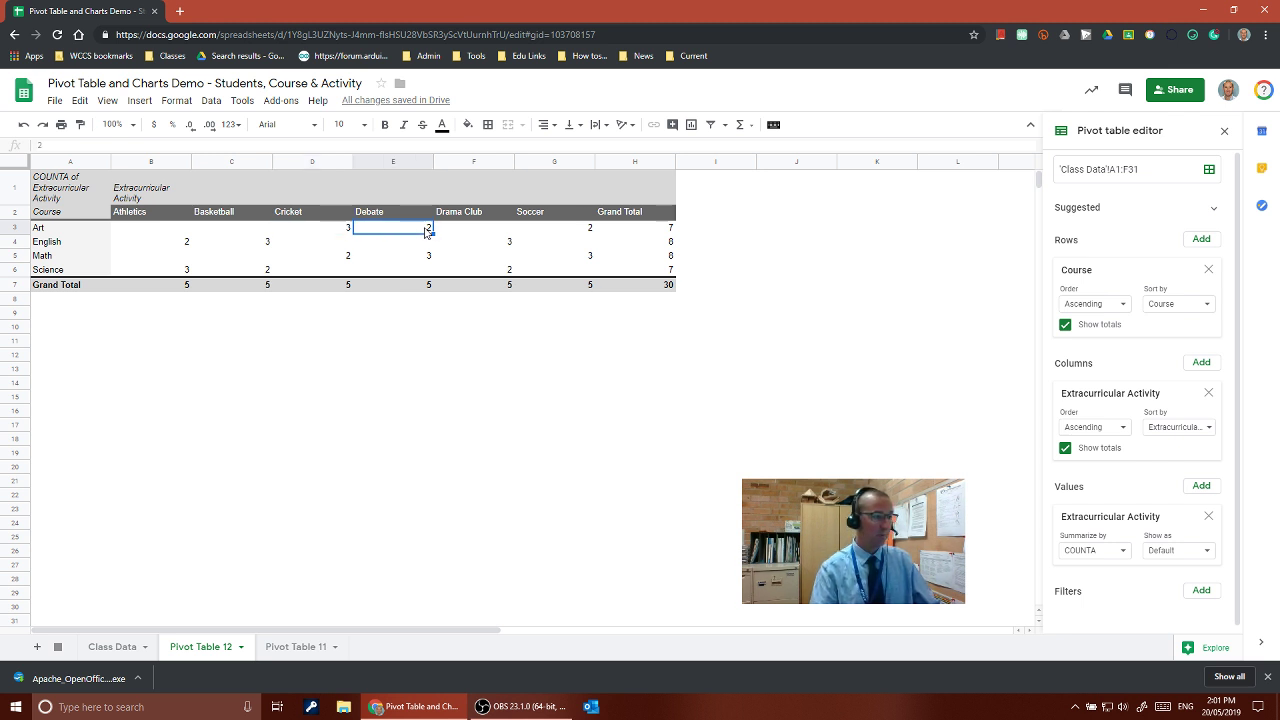
{"action": "left_click", "coordinate": [555, 232]}
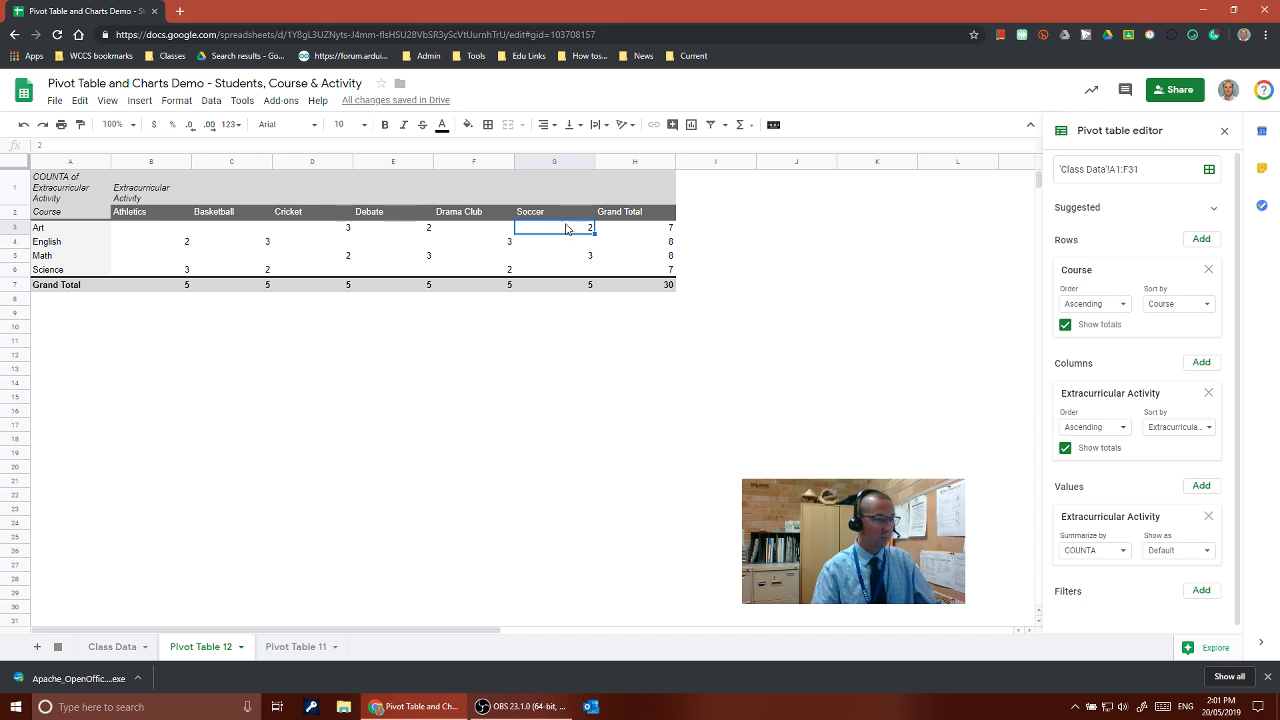
{"action": "left_click", "coordinate": [668, 230]}
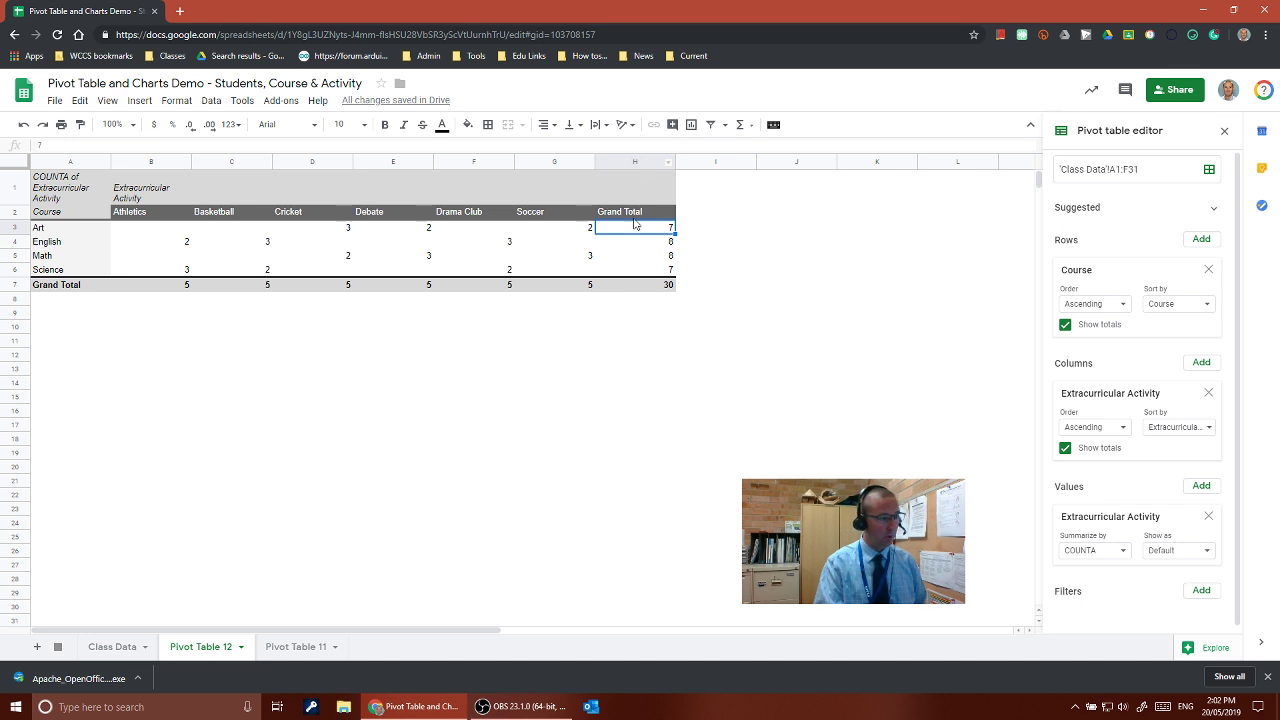
{"action": "left_click", "coordinate": [585, 232]}
{"action": "left_click", "coordinate": [418, 232]}
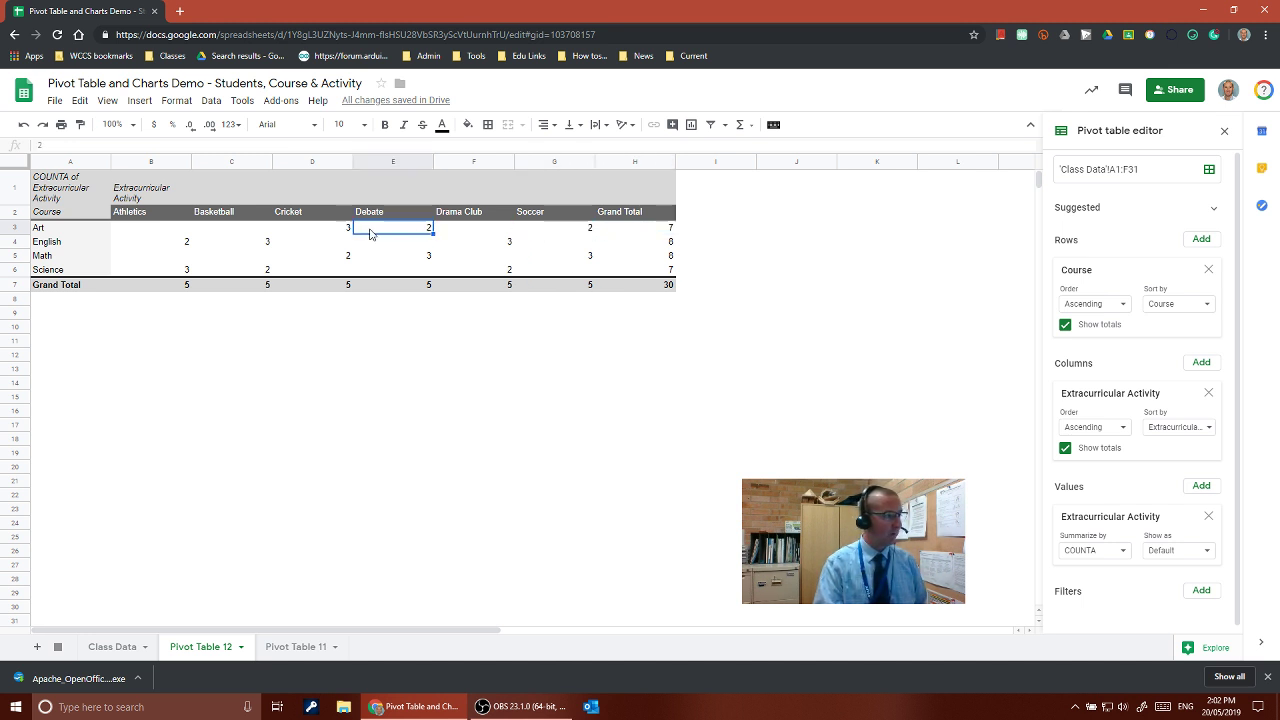
{"action": "left_click", "coordinate": [331, 233]}
{"action": "left_click", "coordinate": [391, 232]}
{"action": "left_click", "coordinate": [575, 235]}
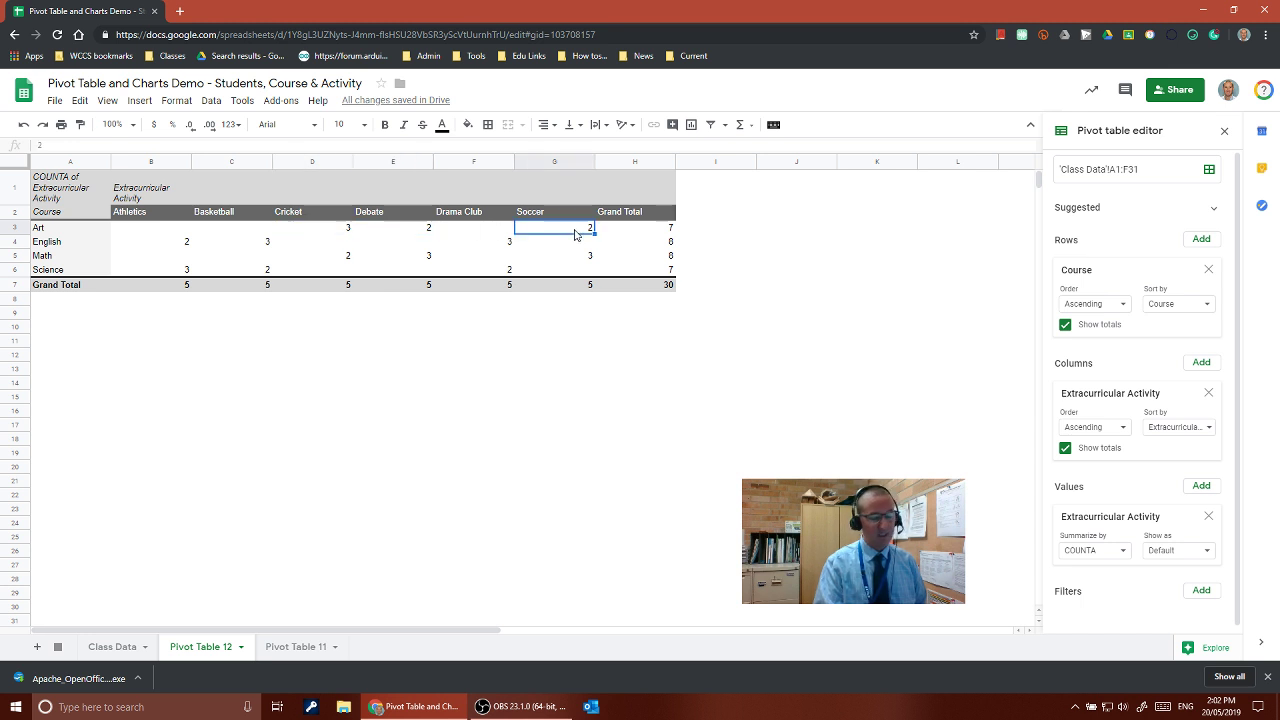
Insert a column chart from range A2:G6, leaving out the grand totals, and place it below the pivot table.
{"action": "left_click_drag", "start_coordinate": [579, 272], "coordinate": [68, 222]}
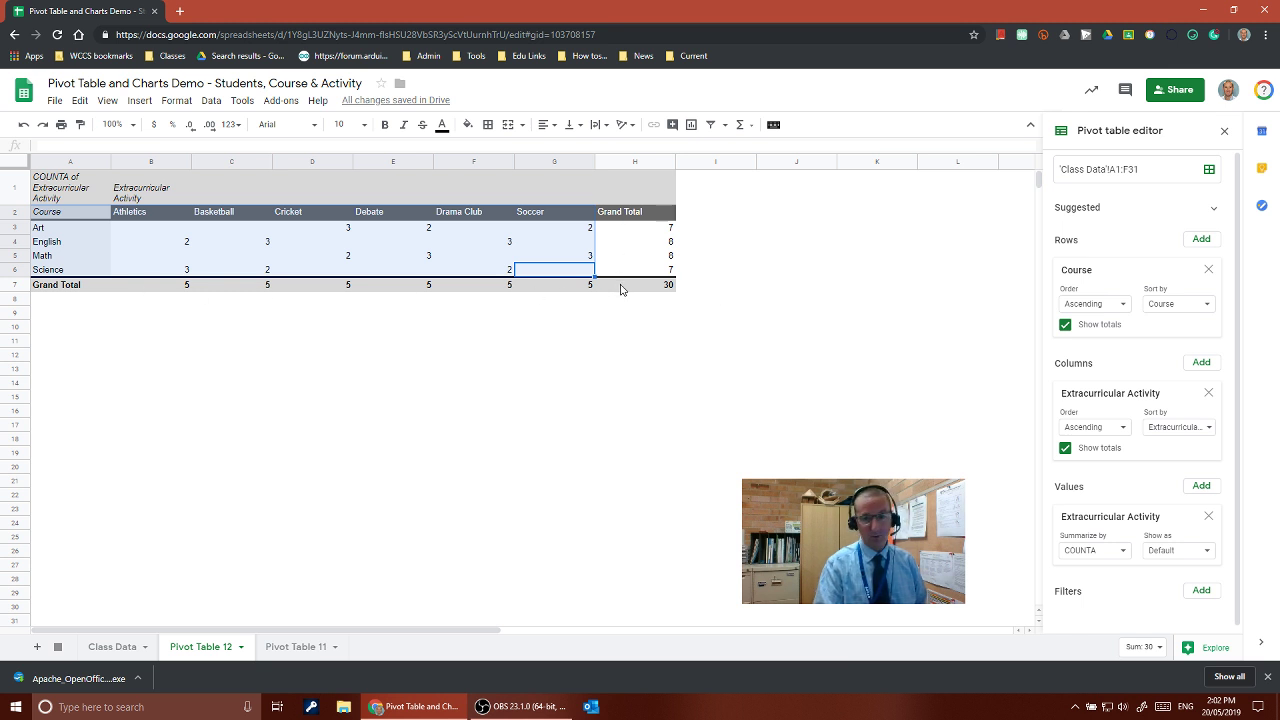
{"action": "left_click", "coordinate": [692, 127]}
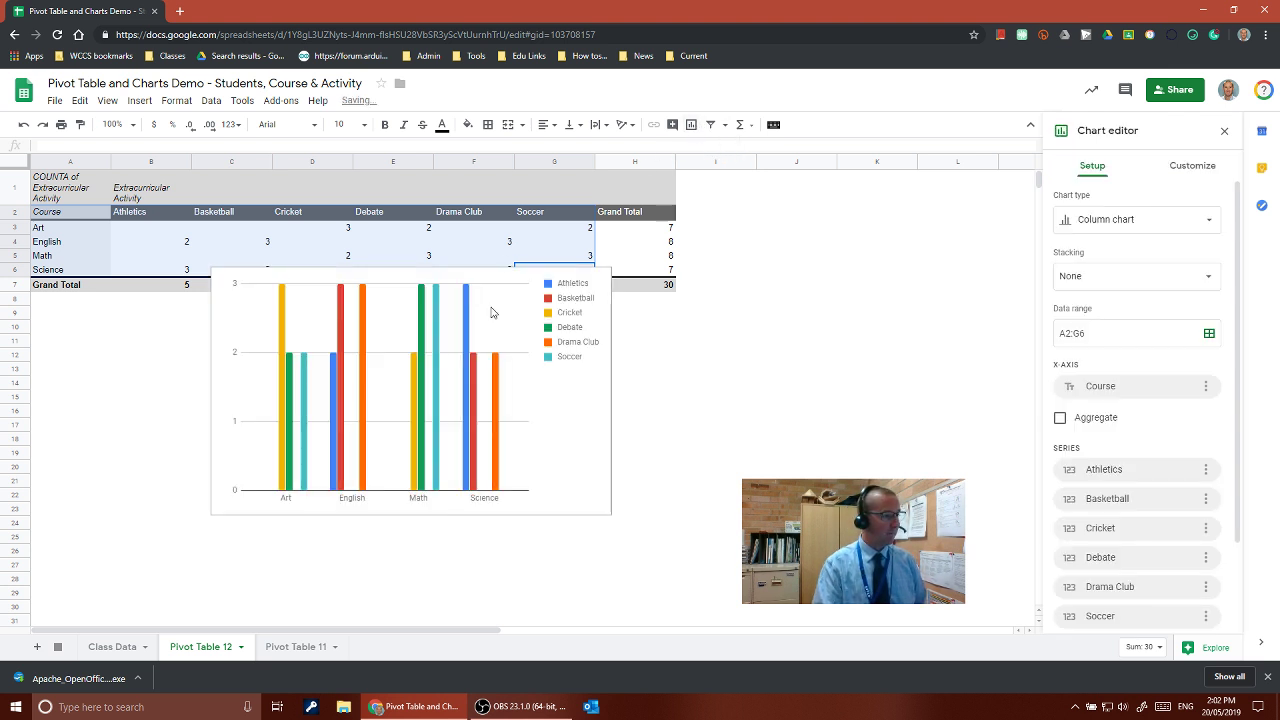
{"action": "left_click", "coordinate": [566, 408]}
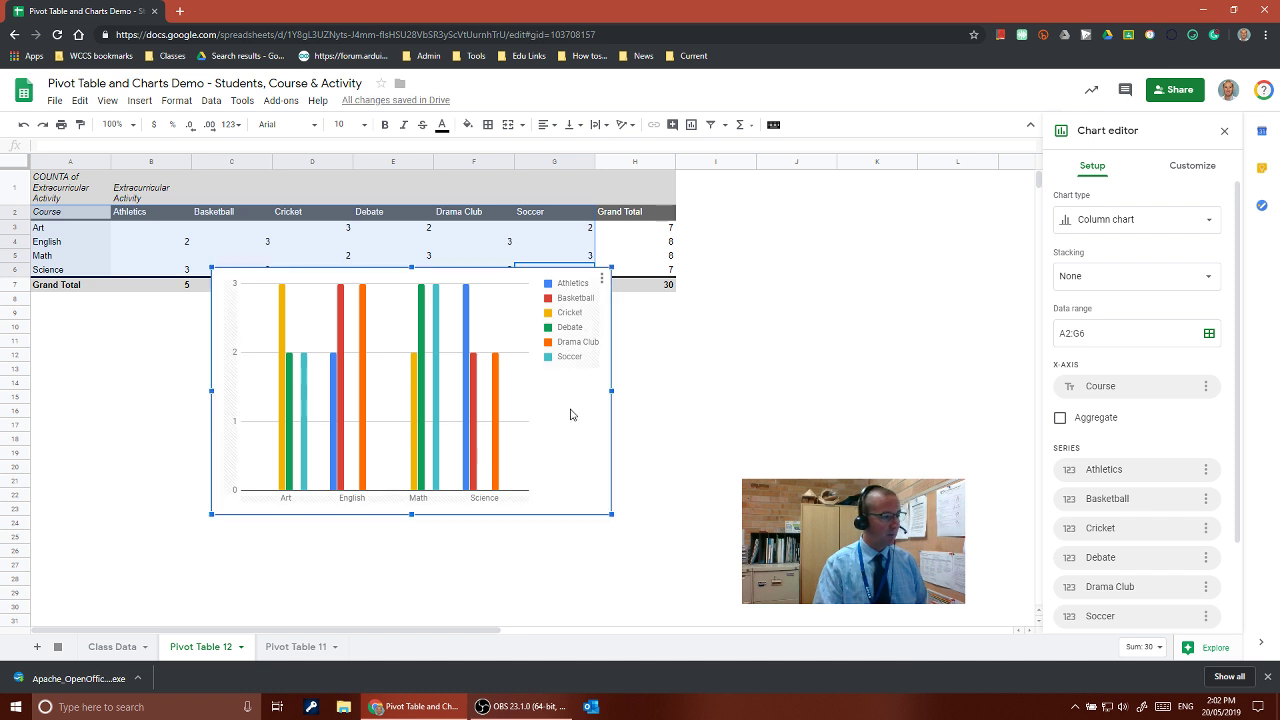
{"action": "left_click_drag", "start_coordinate": [570, 414], "coordinate": [840, 475]}
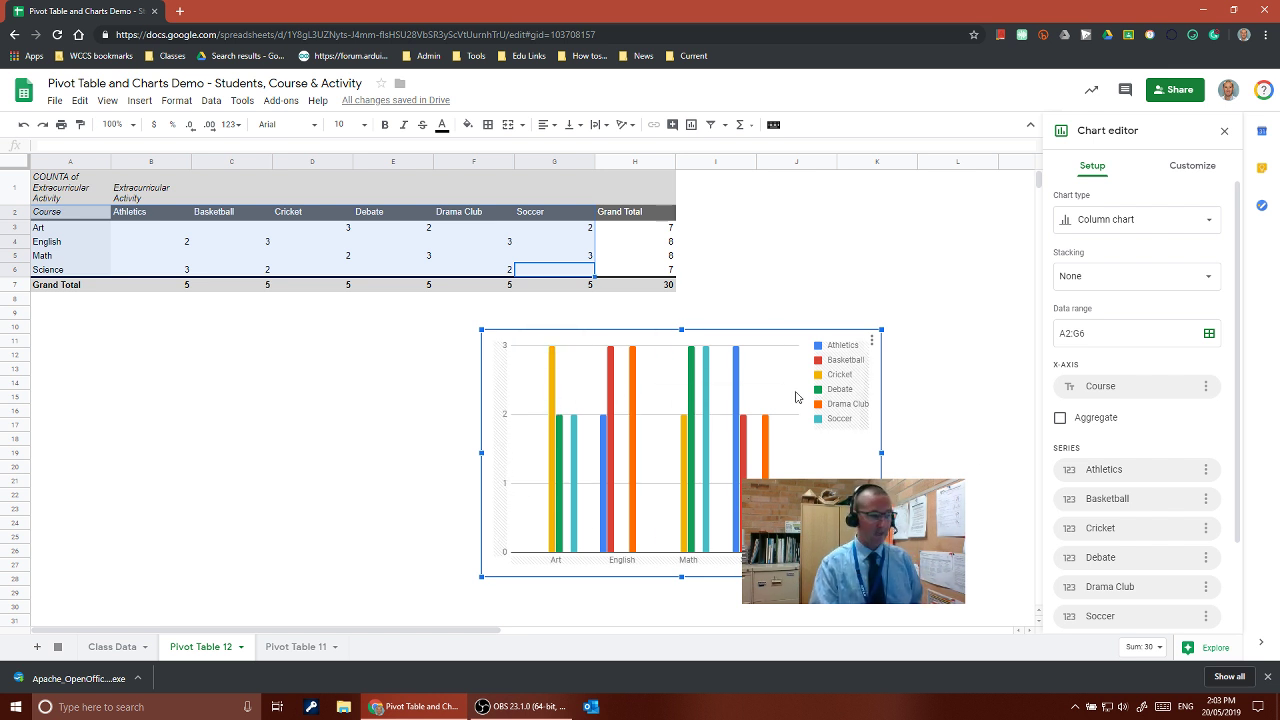
{"action": "left_click_drag", "start_coordinate": [578, 395], "coordinate": [355, 402]}
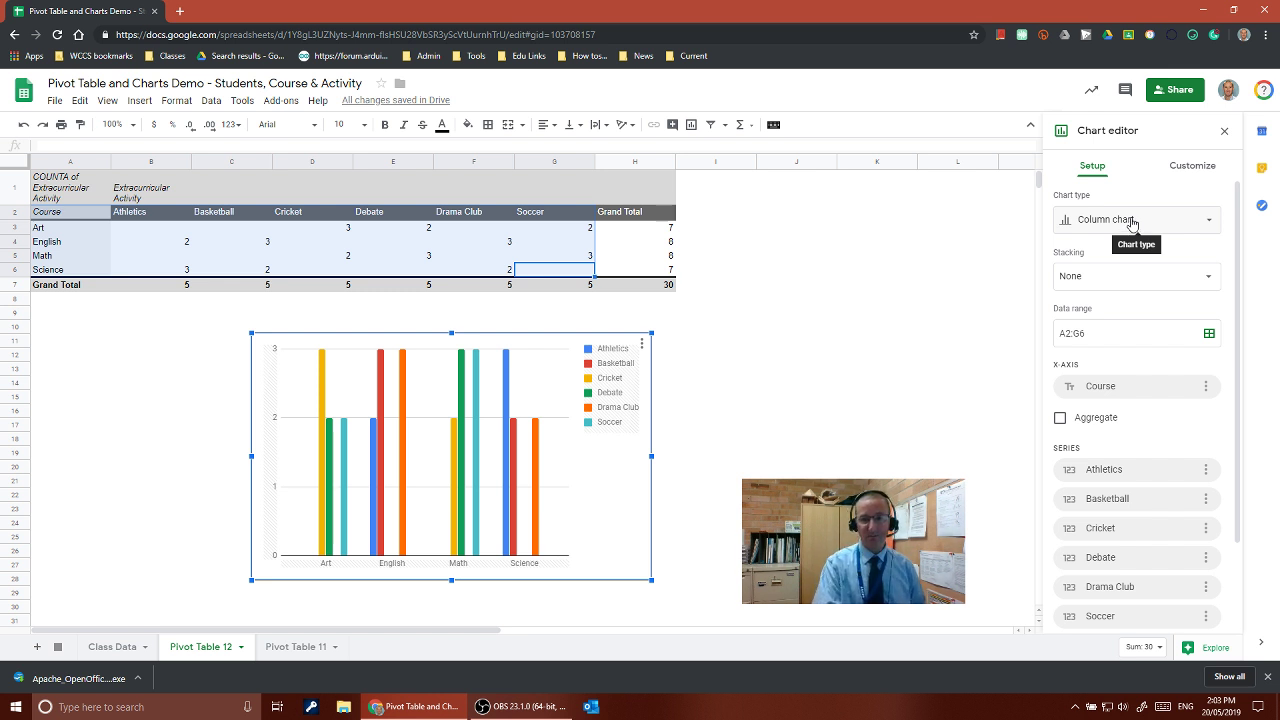
Change the course and activity chart to a stacked column chart.
{"action": "left_click", "coordinate": [1131, 222]}
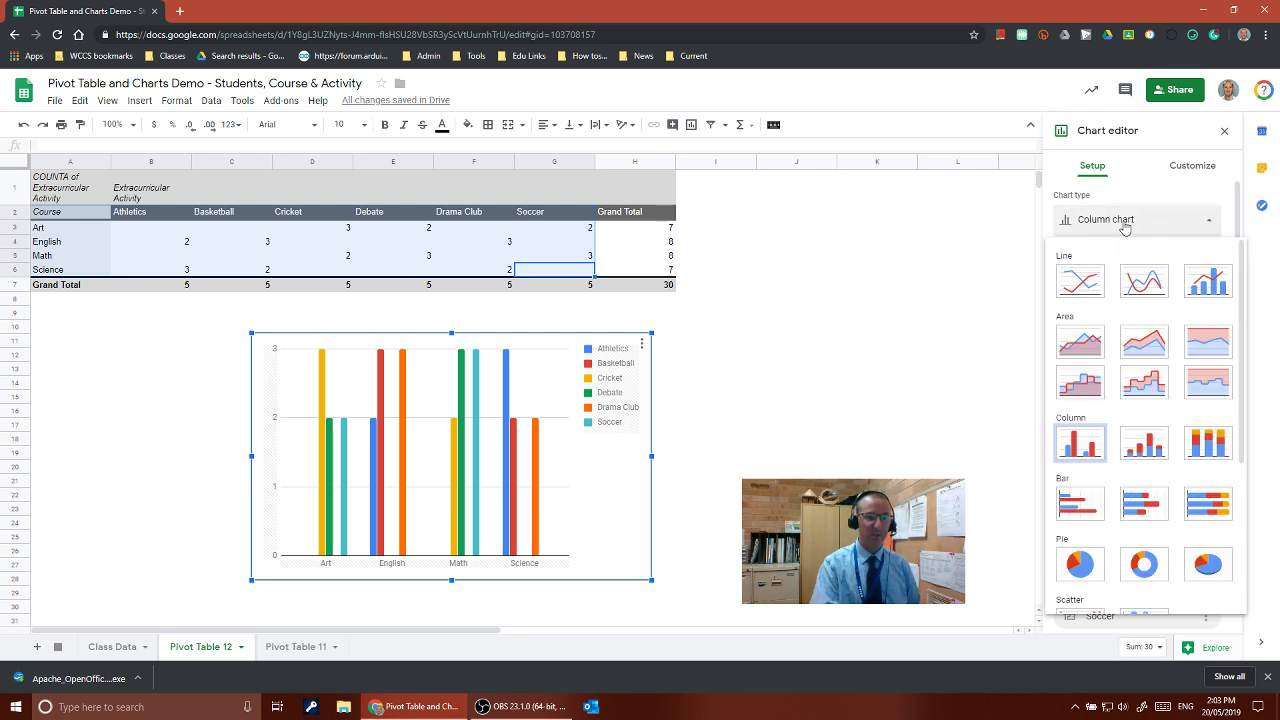
{"action": "left_click", "coordinate": [1141, 450]}
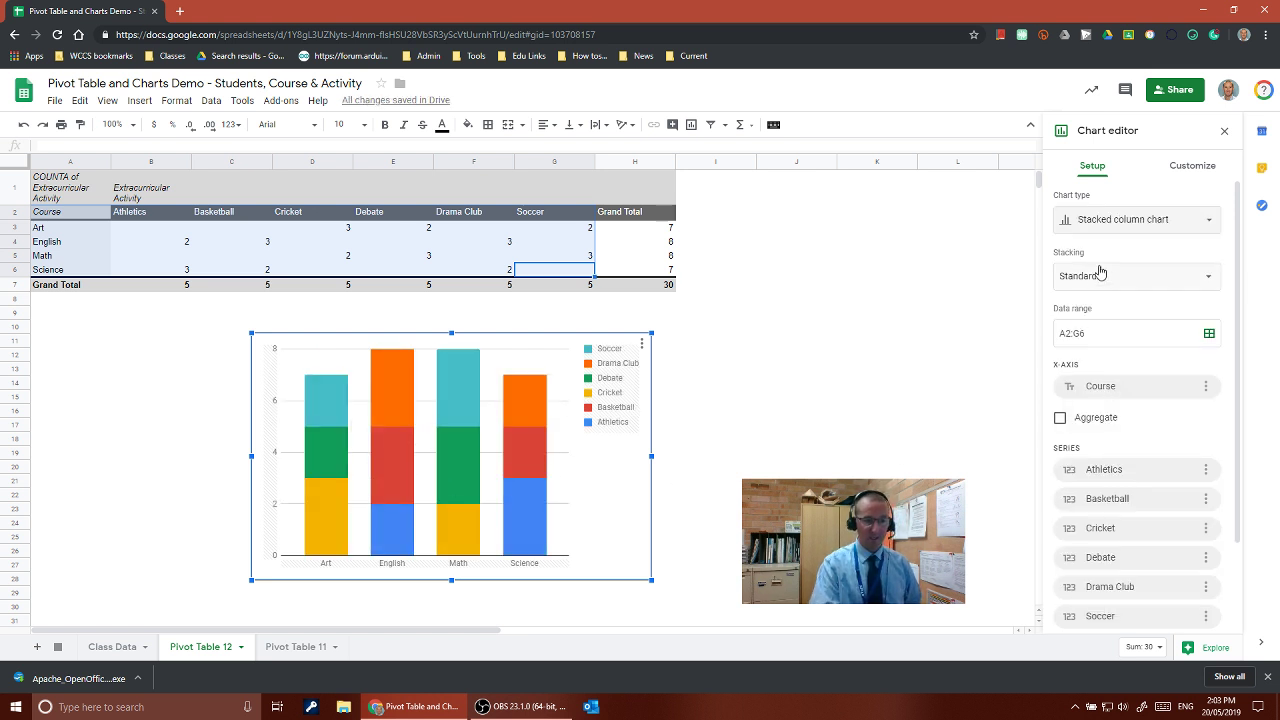
{"action": "mouse_move", "coordinate": [332, 513]}
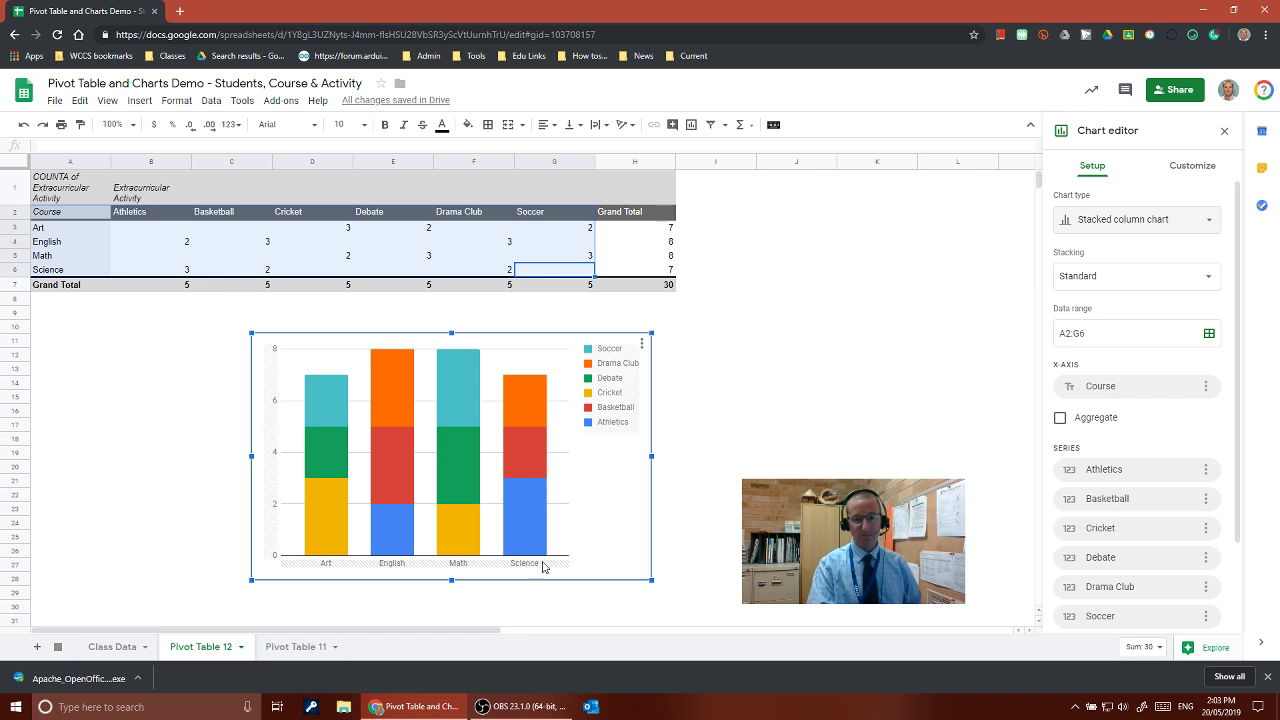
On the Pivot Table 11 sheet, insert a column chart of the course counts by gender, leaving out the grand totals.
{"action": "left_click", "coordinate": [299, 647]}
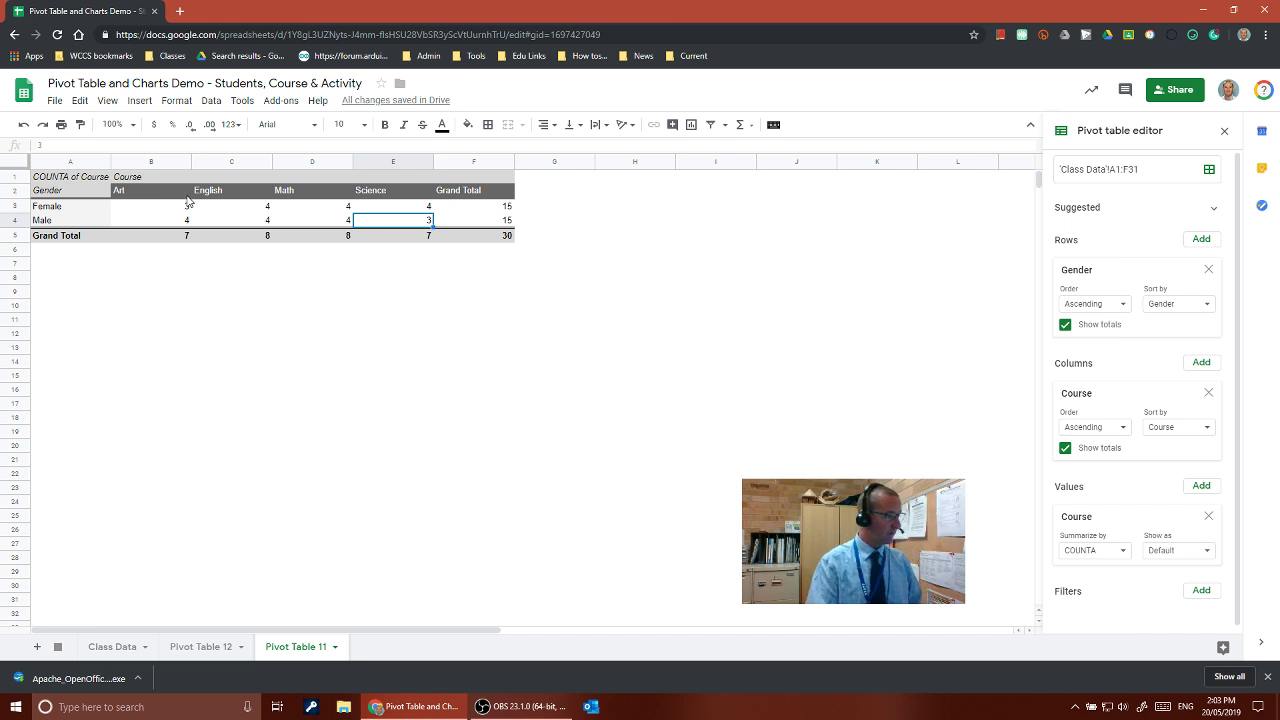
{"action": "left_click_drag", "start_coordinate": [422, 224], "coordinate": [79, 196]}
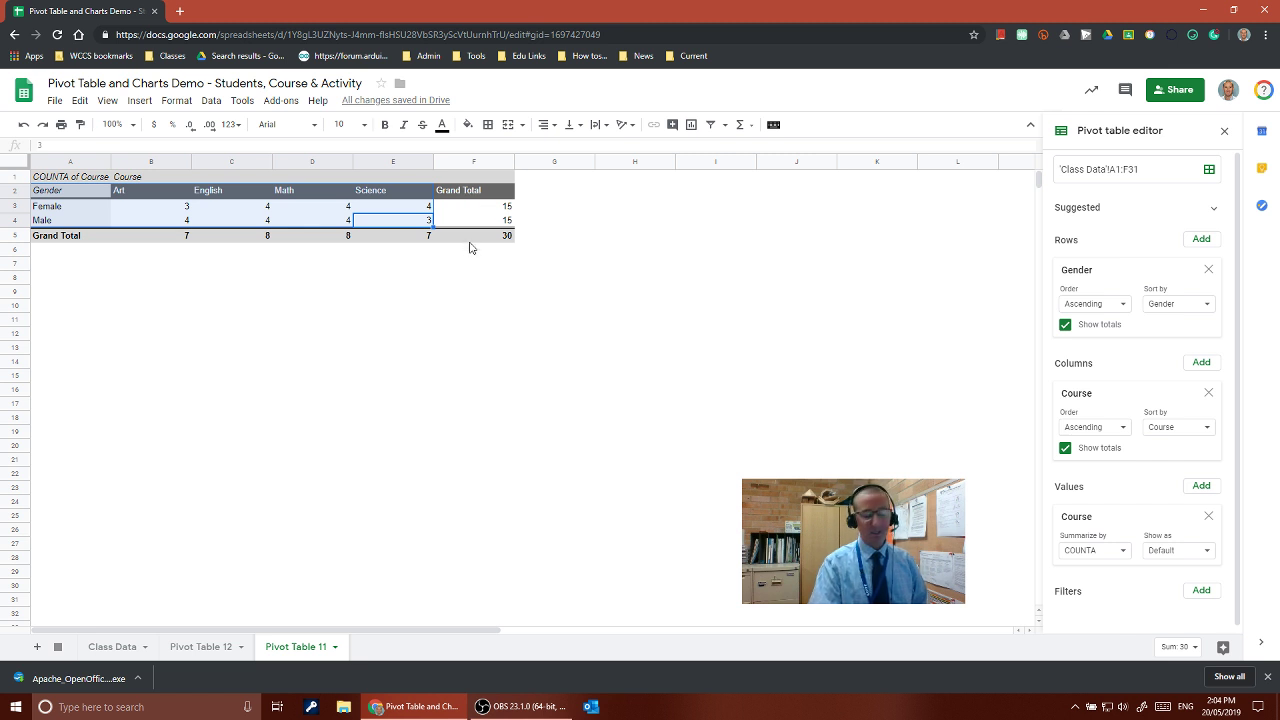
{"action": "left_click", "coordinate": [692, 125]}
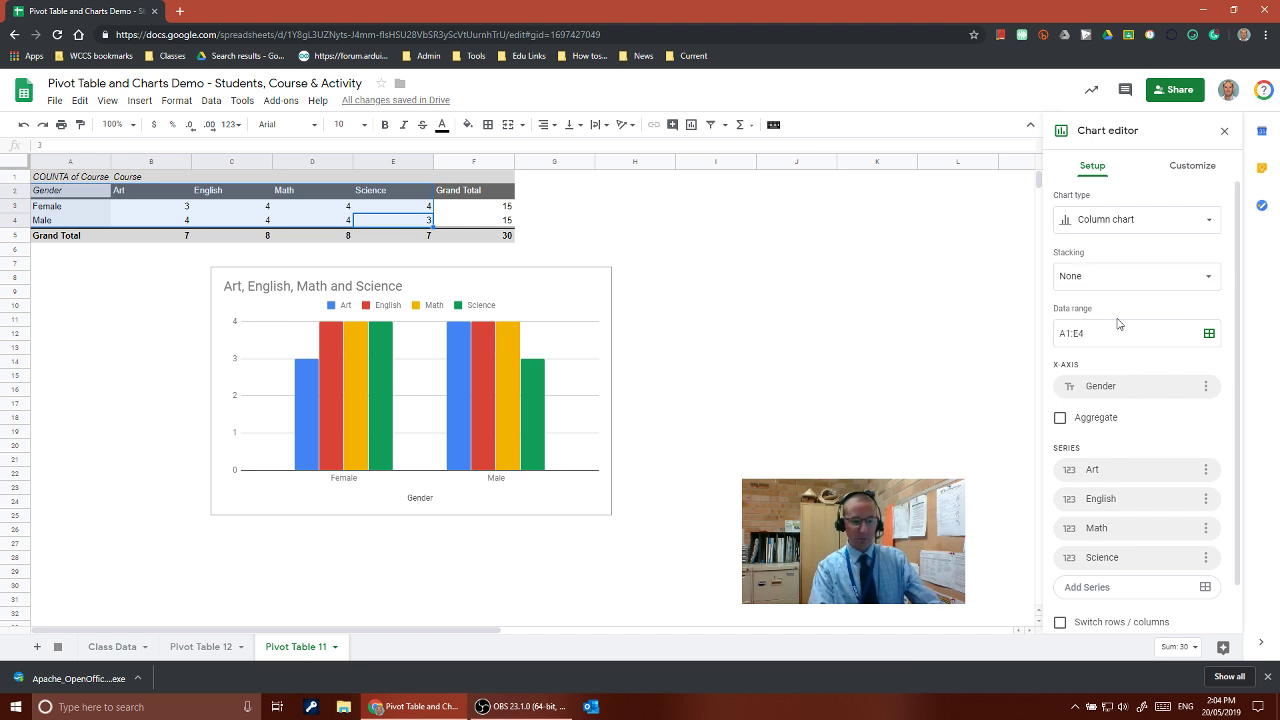
Try switching the rows and columns of the gender chart, and restore the original orientation.
{"action": "left_click", "coordinate": [1060, 622]}
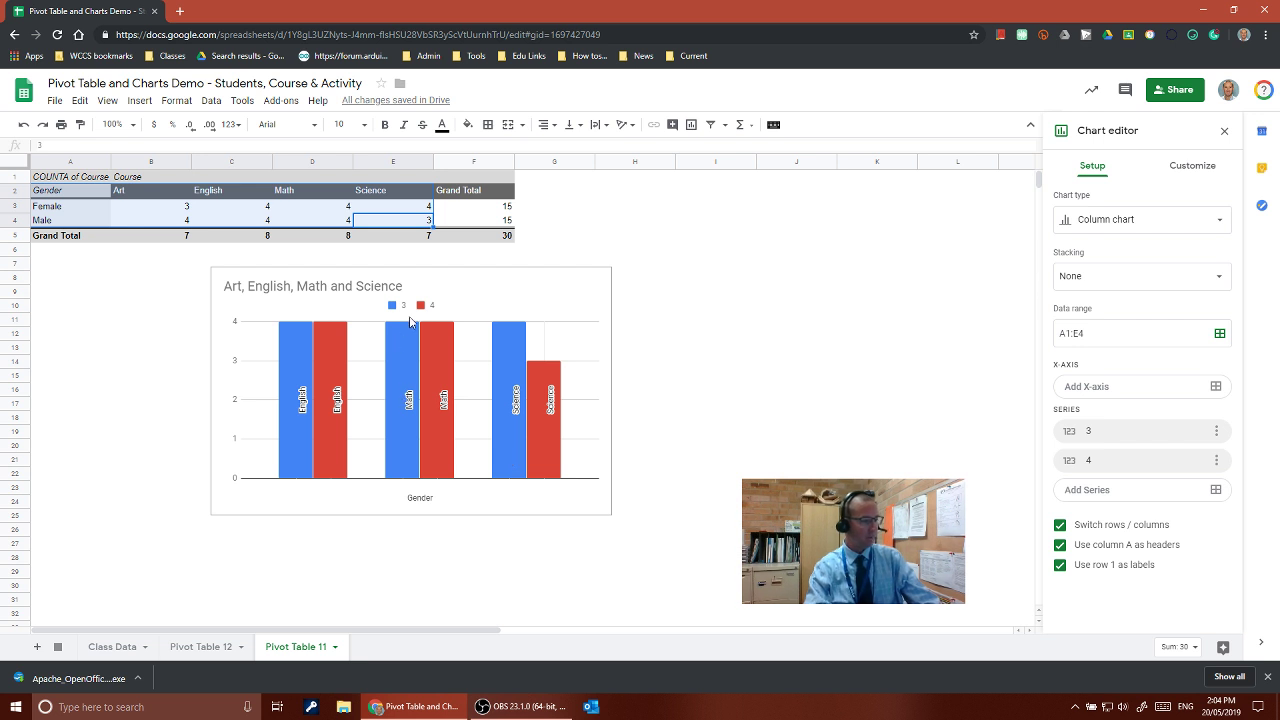
{"action": "left_click", "coordinate": [1059, 525]}
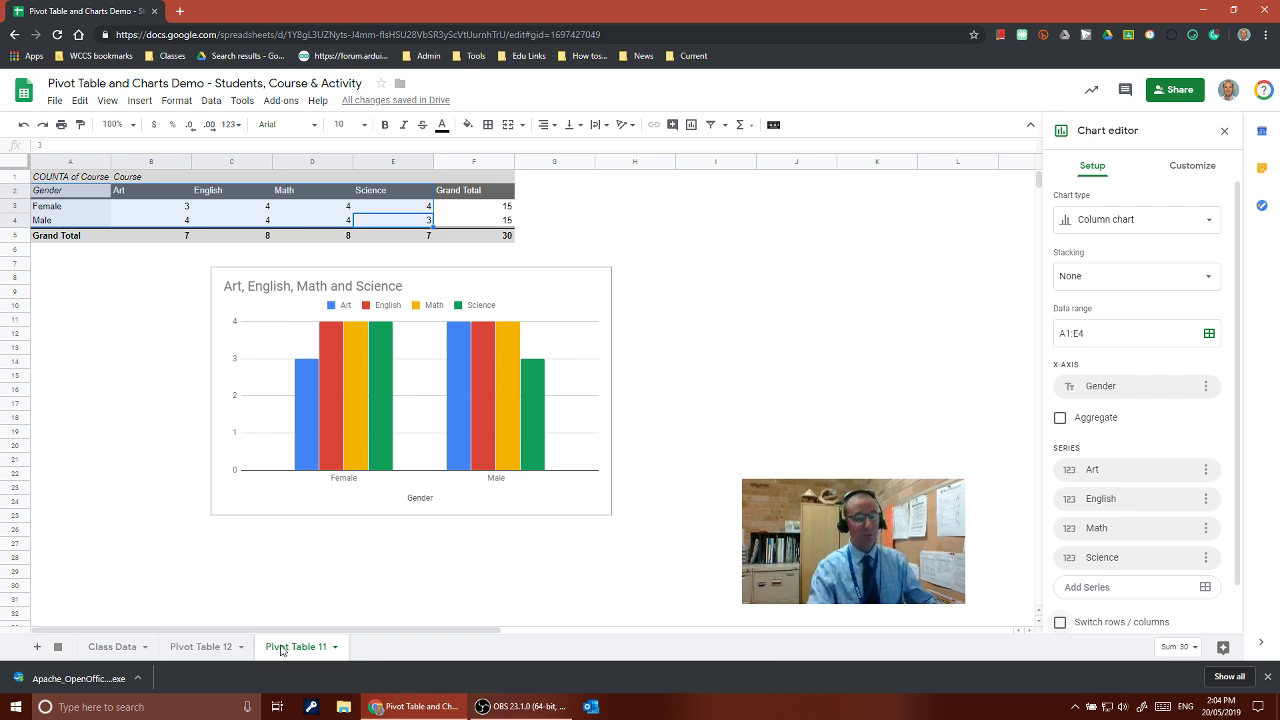
Rename the Pivot Table 11 sheet as Student Gender to Course.
{"action": "left_click", "coordinate": [336, 648]}
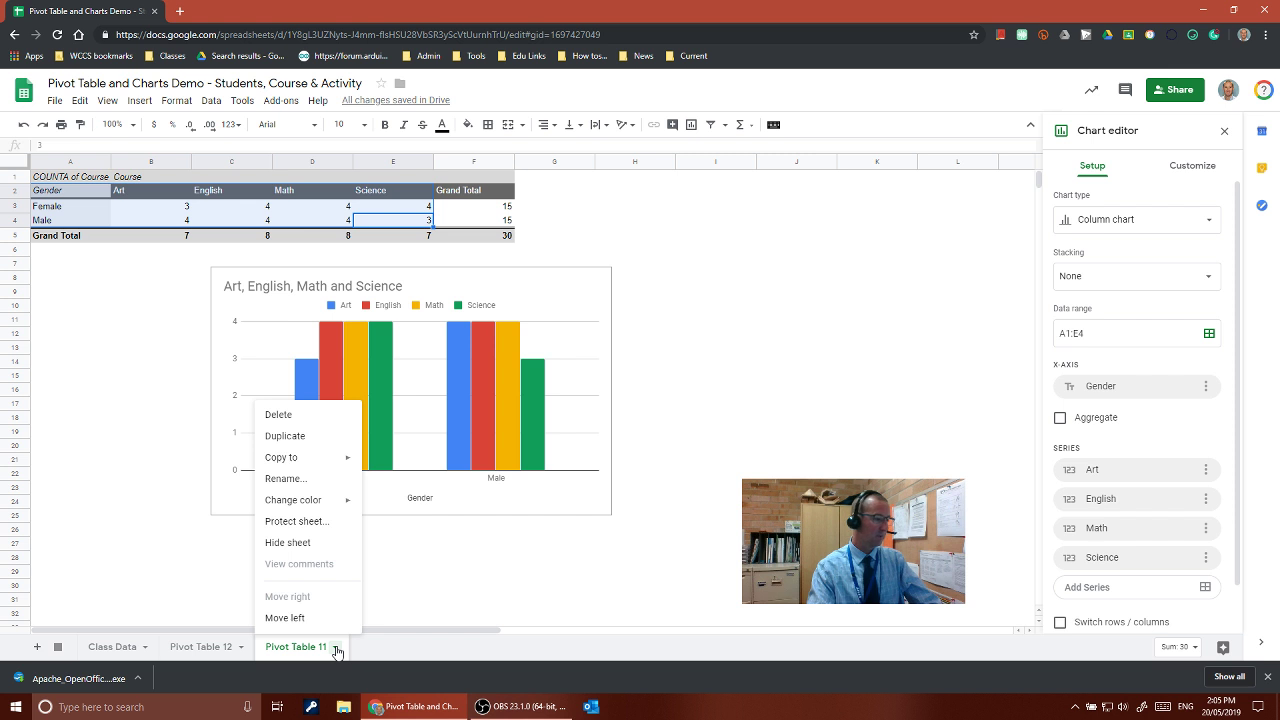
{"action": "left_click", "coordinate": [305, 479]}
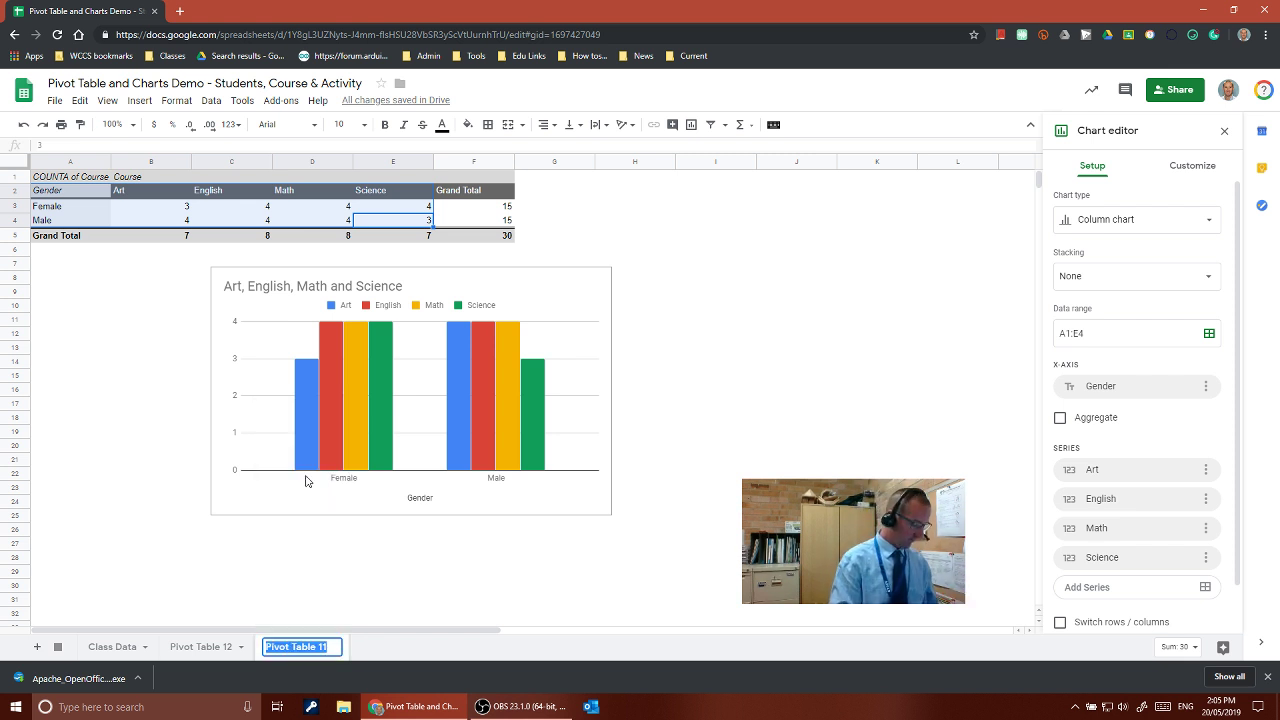
{"action": "type", "text": "Gender"}
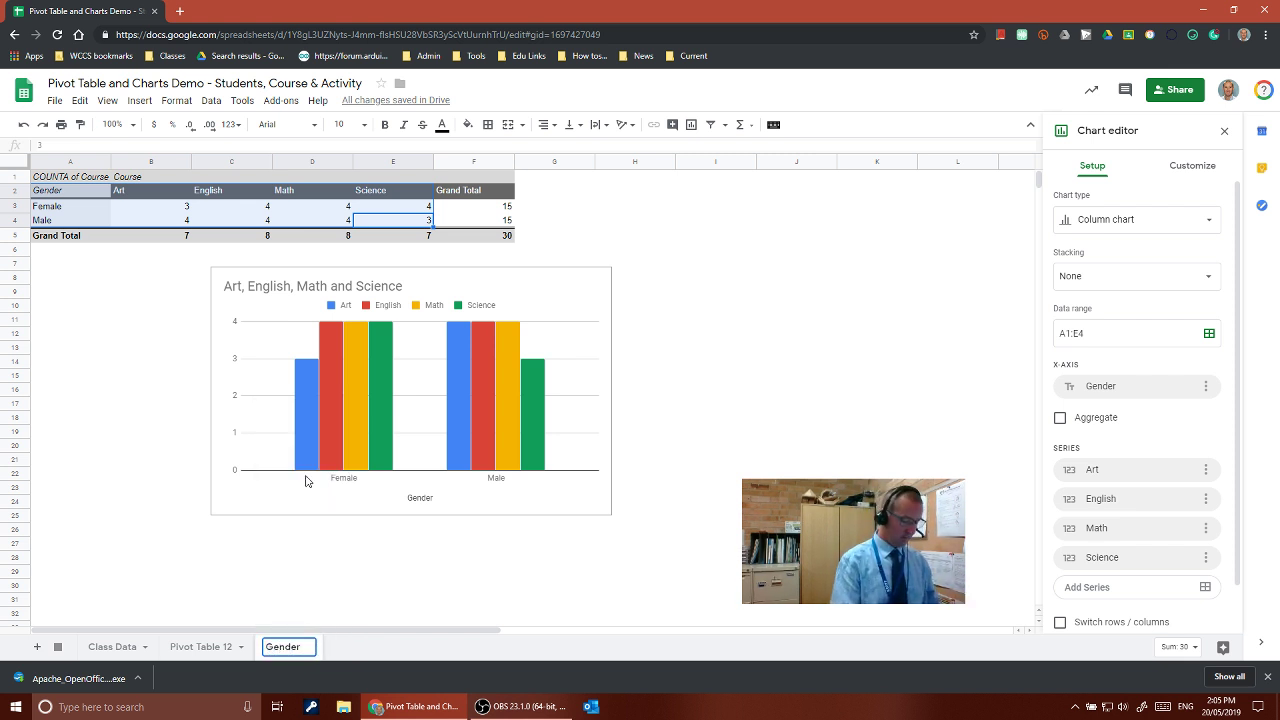
{"action": "type", "text": "Student "}
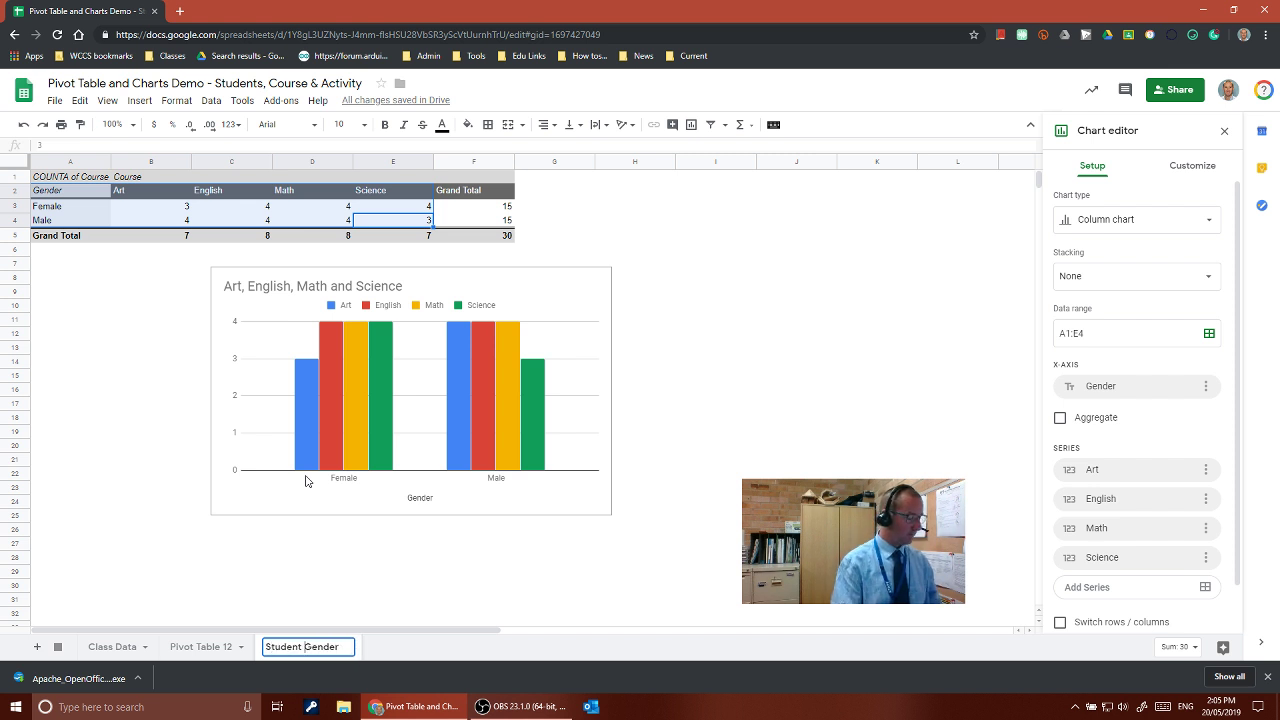
{"action": "type", "text": "to"}
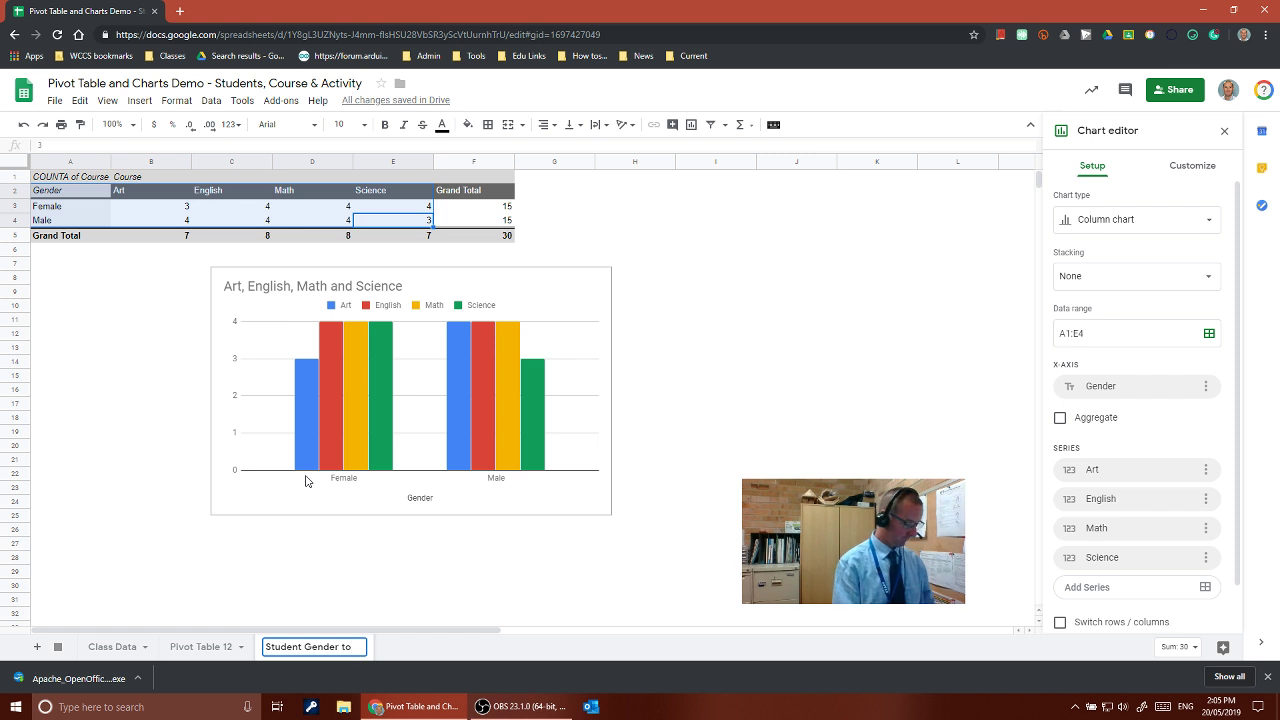
{"action": "type", "text": "  Course"}
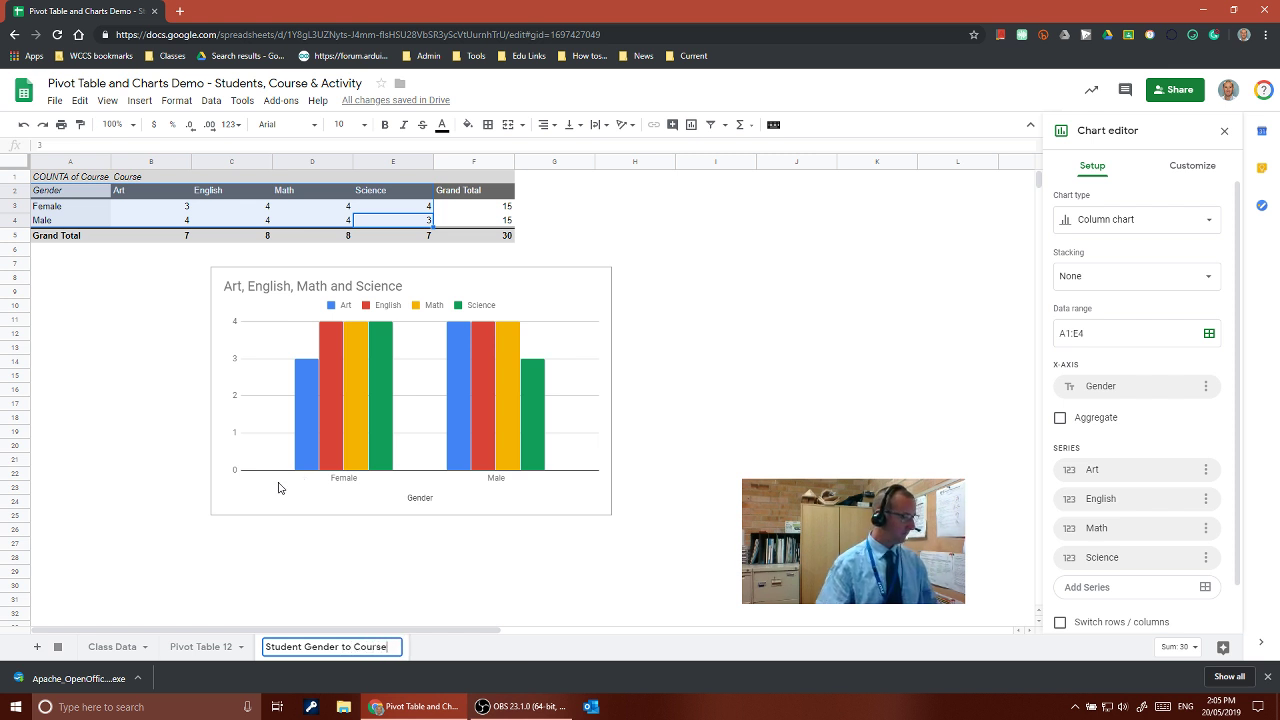
Rename the Pivot Table 12 sheet as Student Course to Activity.
{"action": "left_click", "coordinate": [200, 646]}
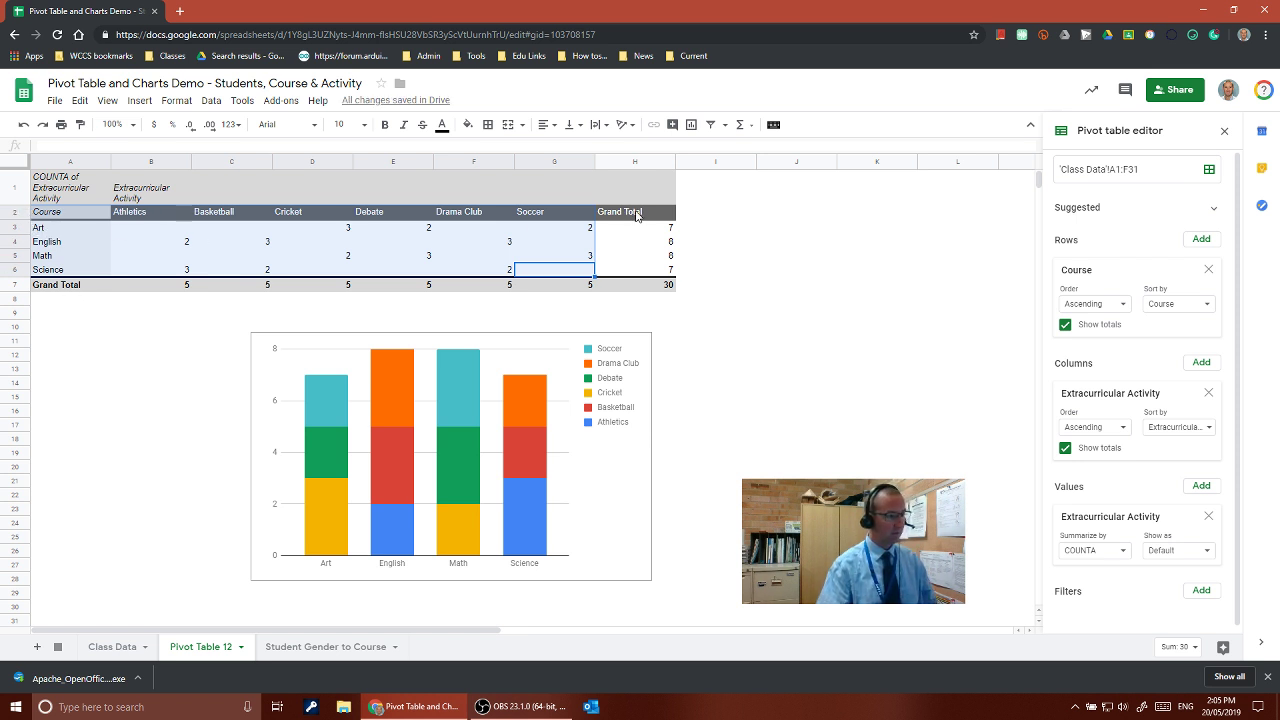
{"action": "left_click", "coordinate": [241, 647]}
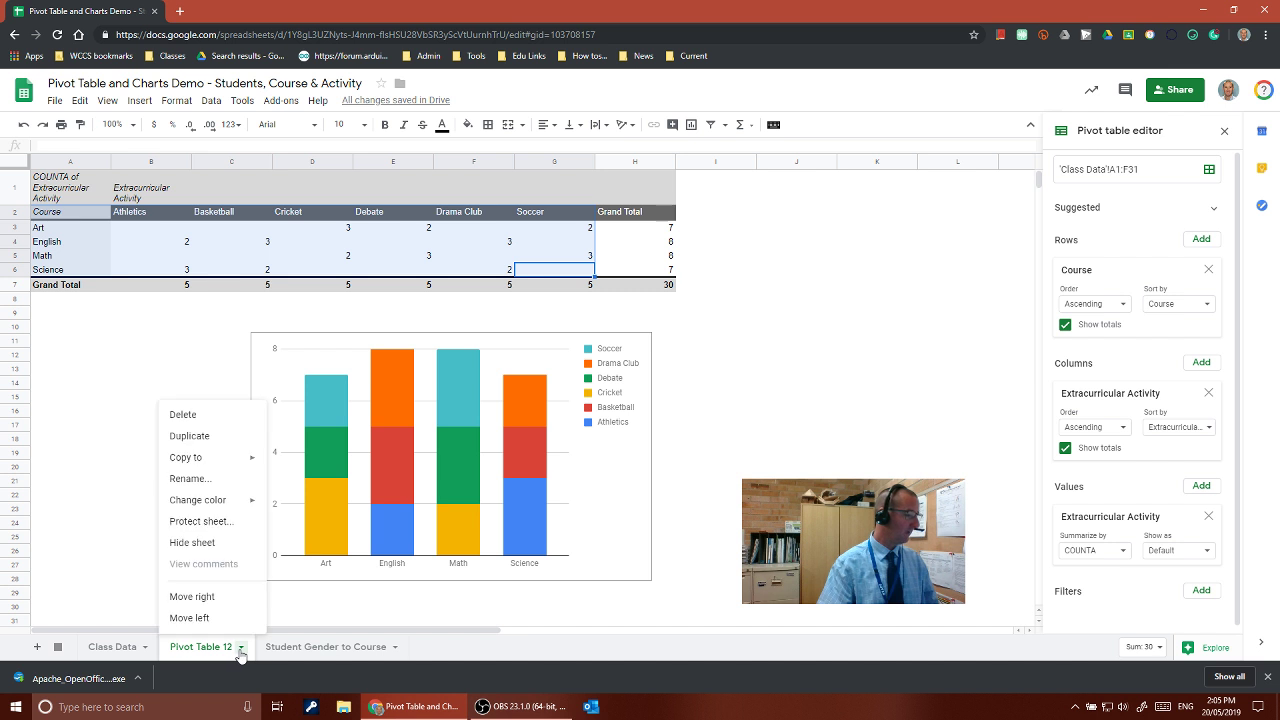
{"action": "left_click", "coordinate": [200, 479]}
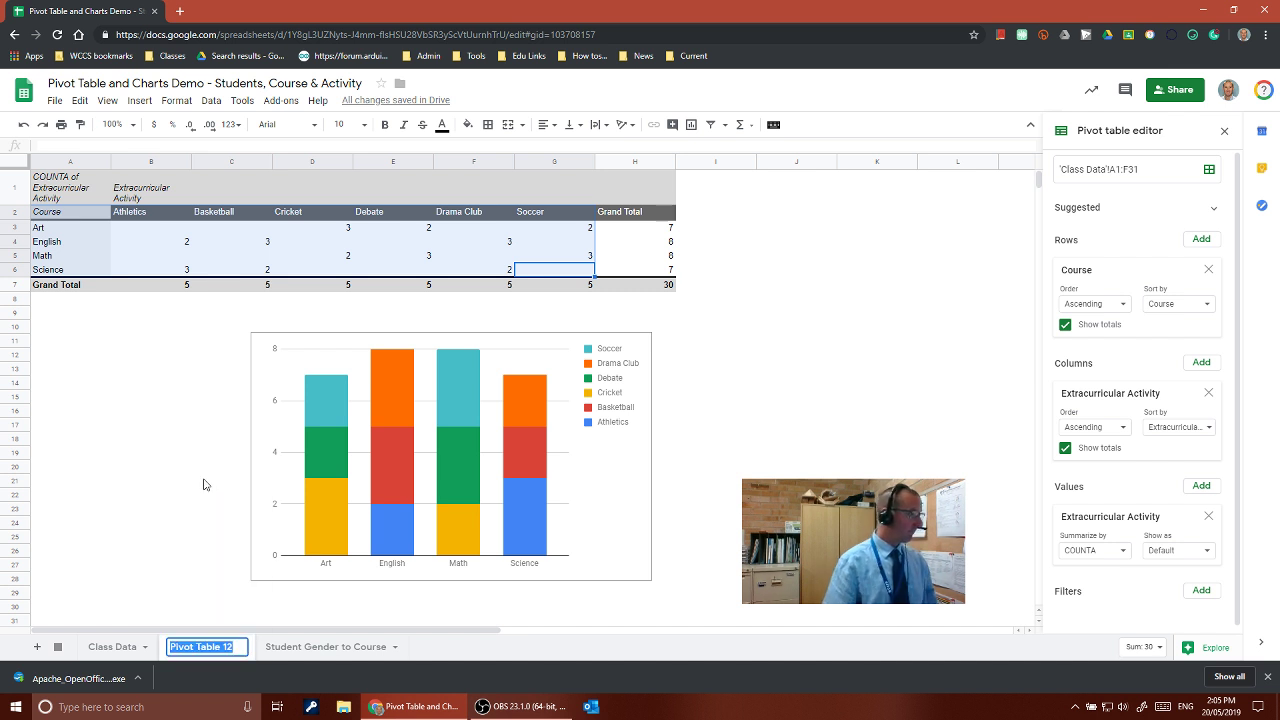
{"action": "type", "text": "Student Cou"}
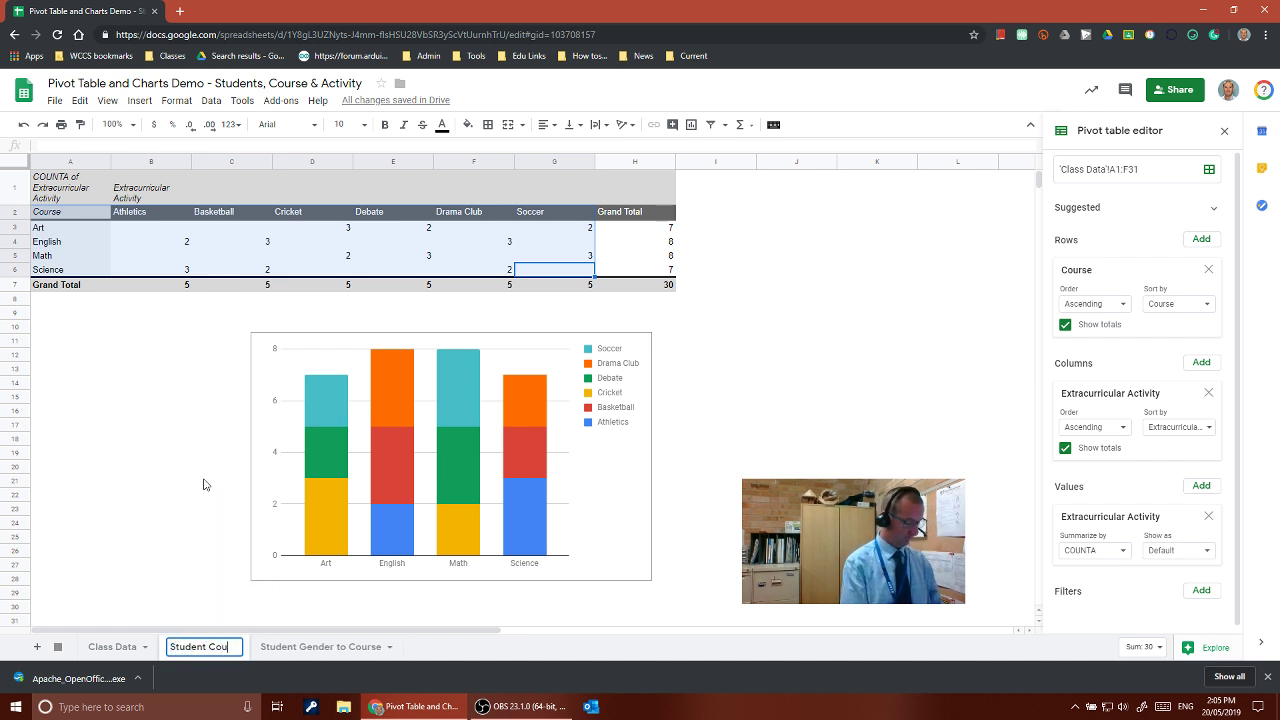
{"action": "type", "text": "rse to "}
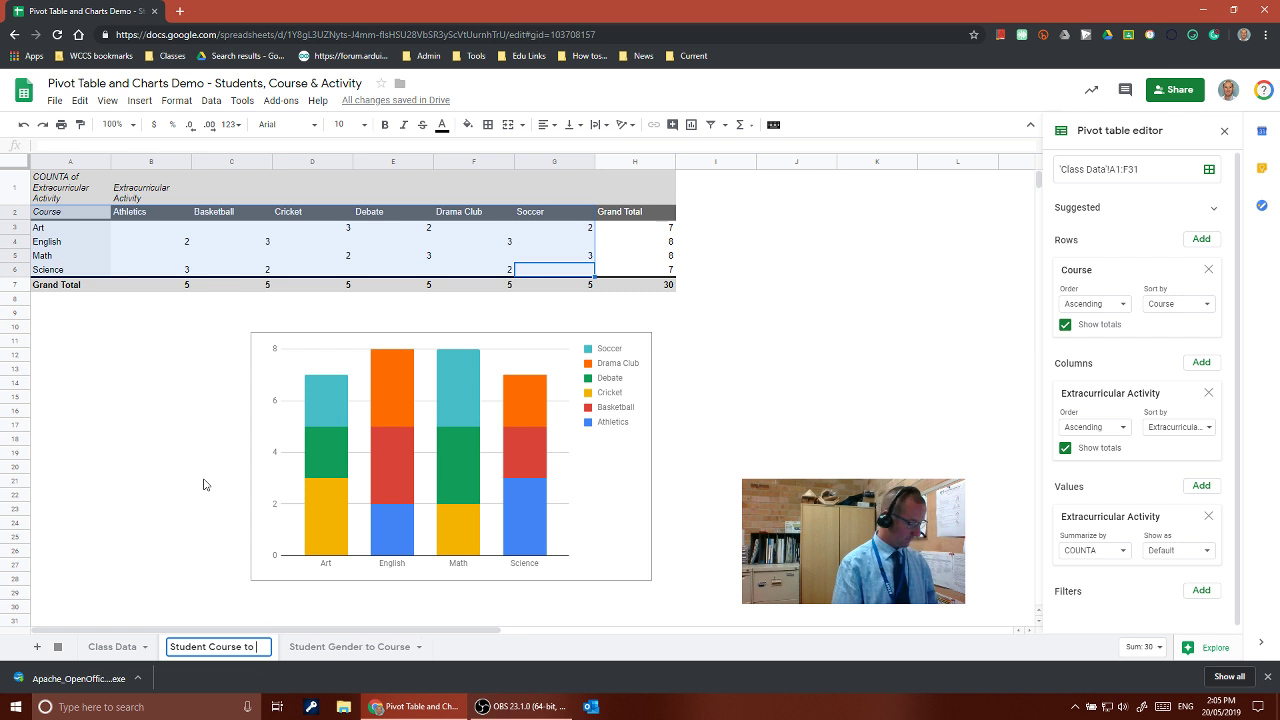
{"action": "type", "text": "Activity"}
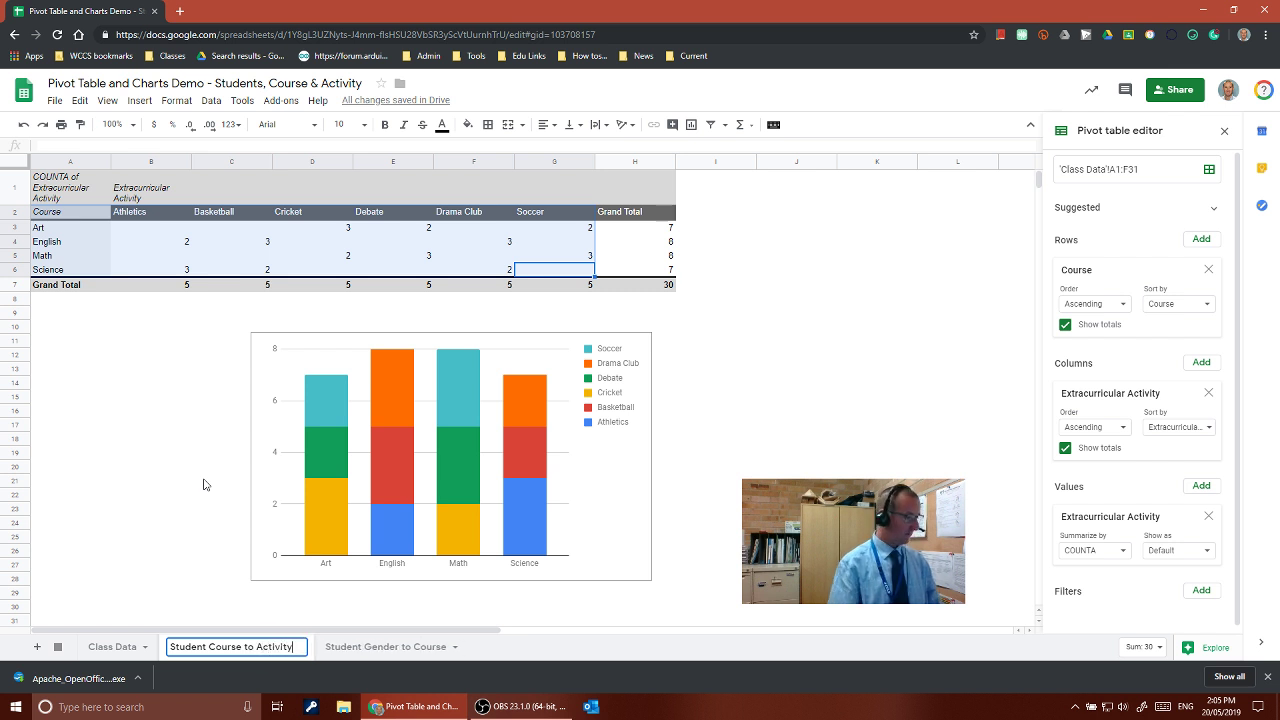
{"action": "left_click", "coordinate": [182, 565]}
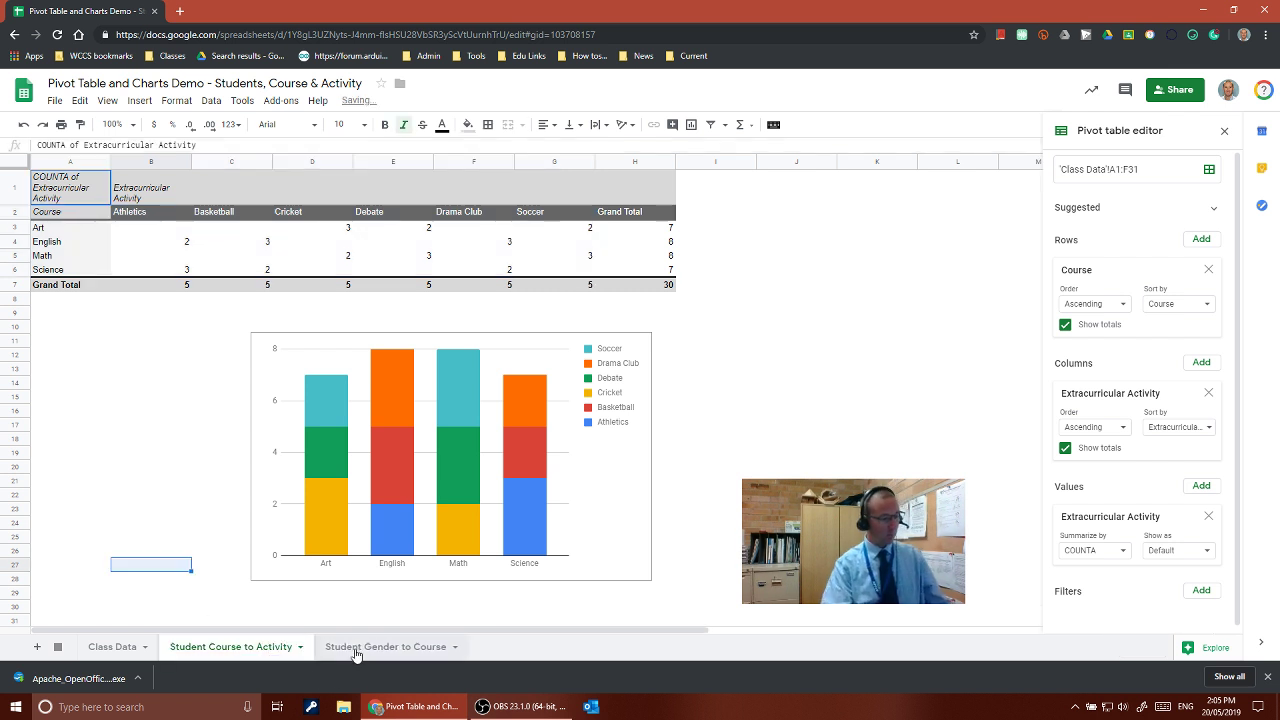